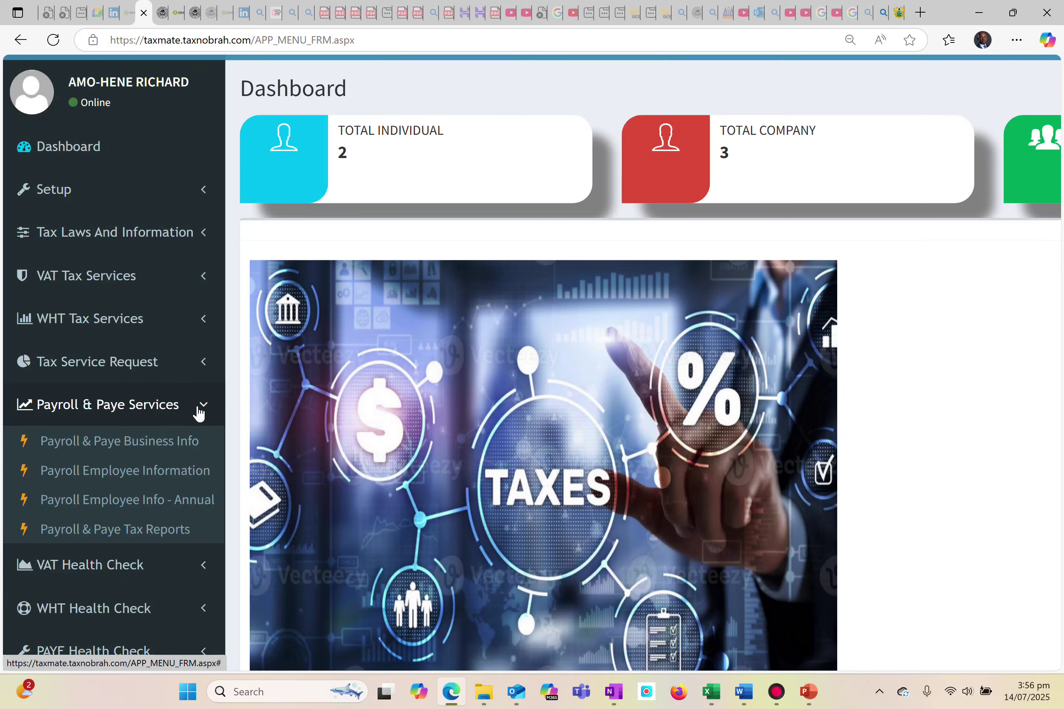
# Open the Payroll & Paye Business Info form and select GHANA CEDIS as the currency.
pyautogui.click(129, 446)
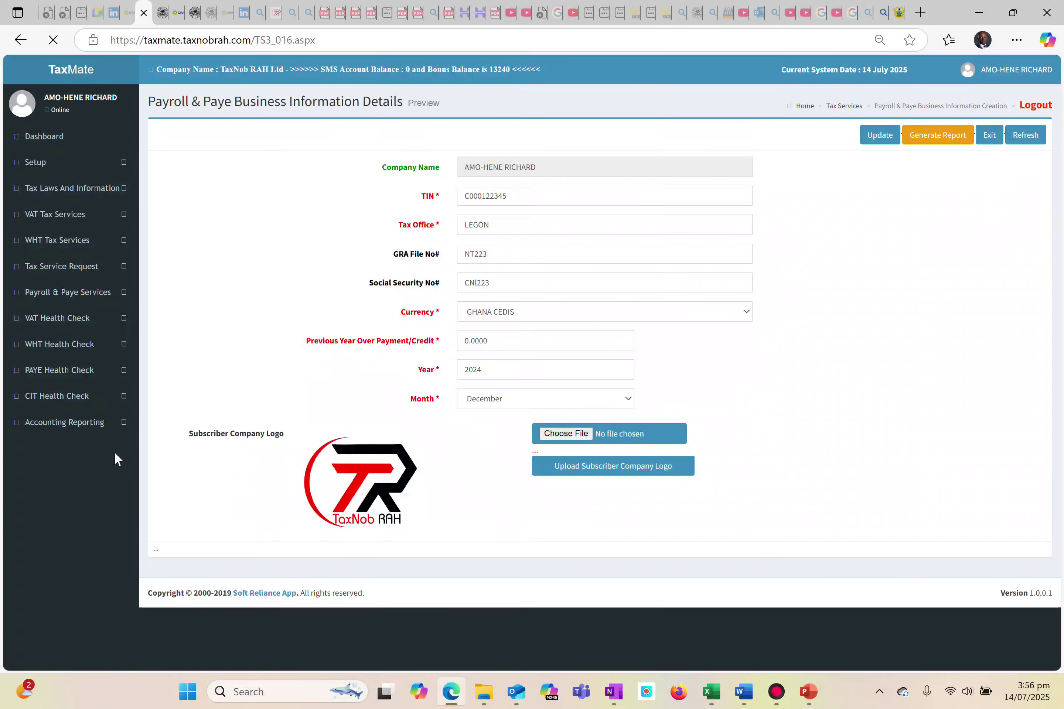
pyautogui.scroll(5, 275, 316)
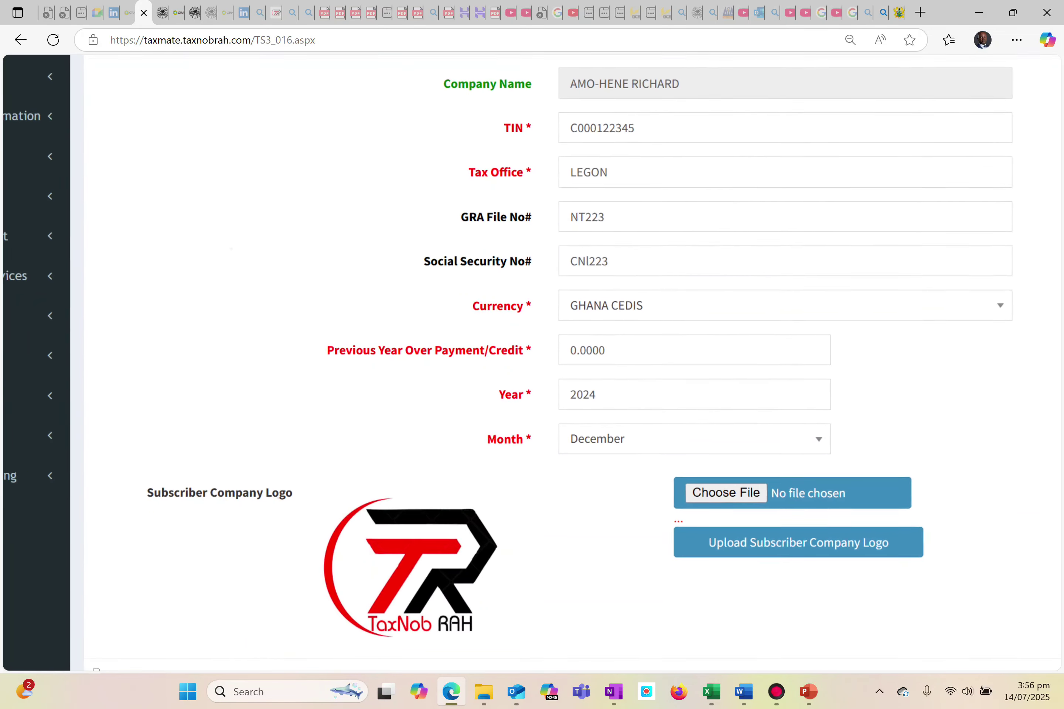
pyautogui.hscroll(2, 308, 369)
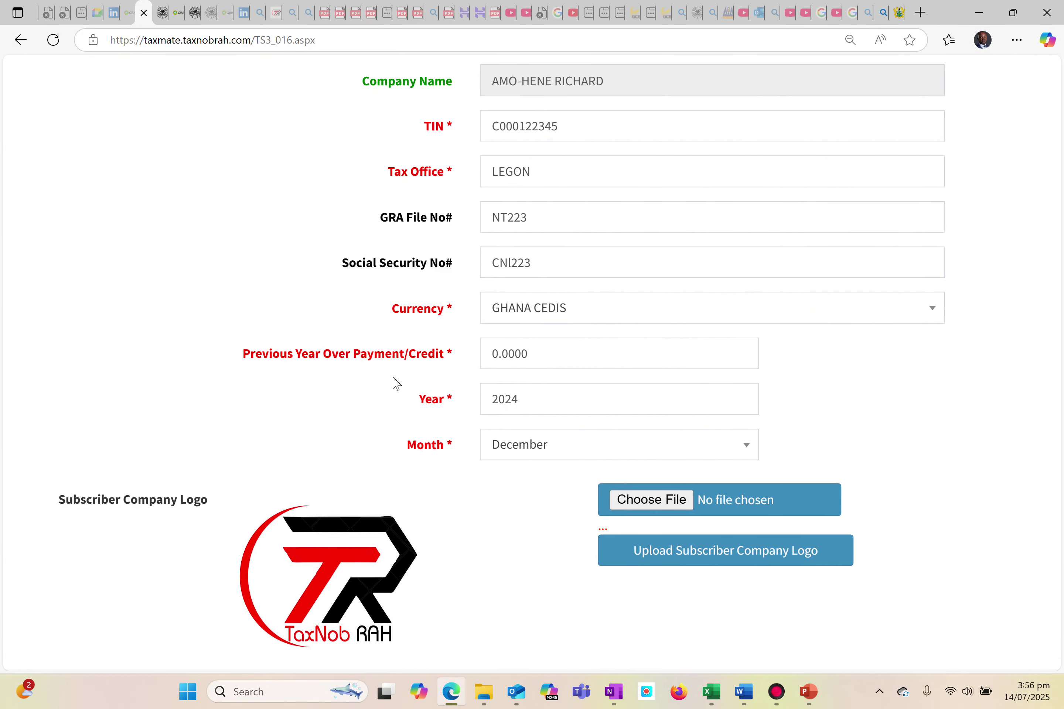
pyautogui.click(509, 315)
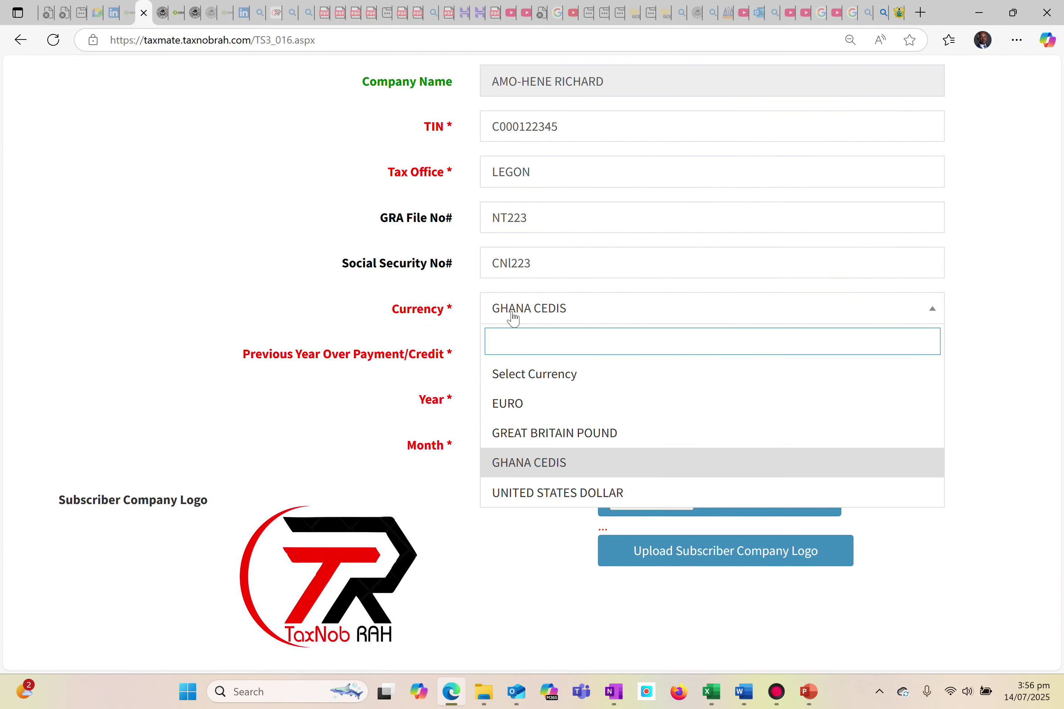
pyautogui.click(506, 463)
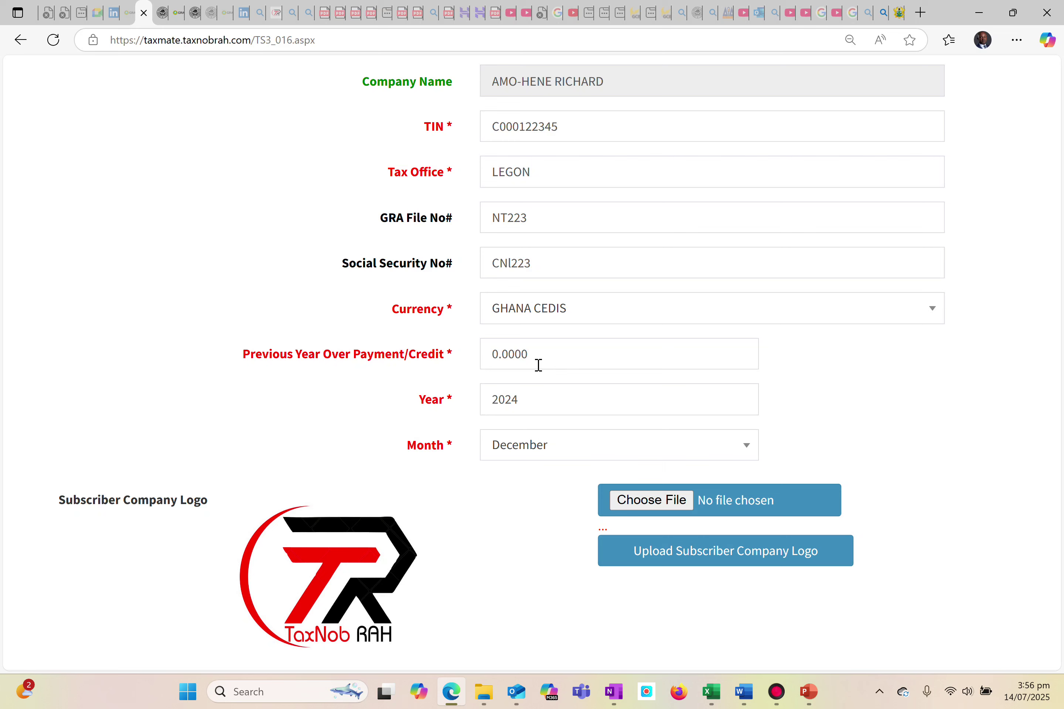
# Set the payroll period in the business information to year 2025 and month December.
pyautogui.click(523, 405)
pyautogui.click(524, 405)
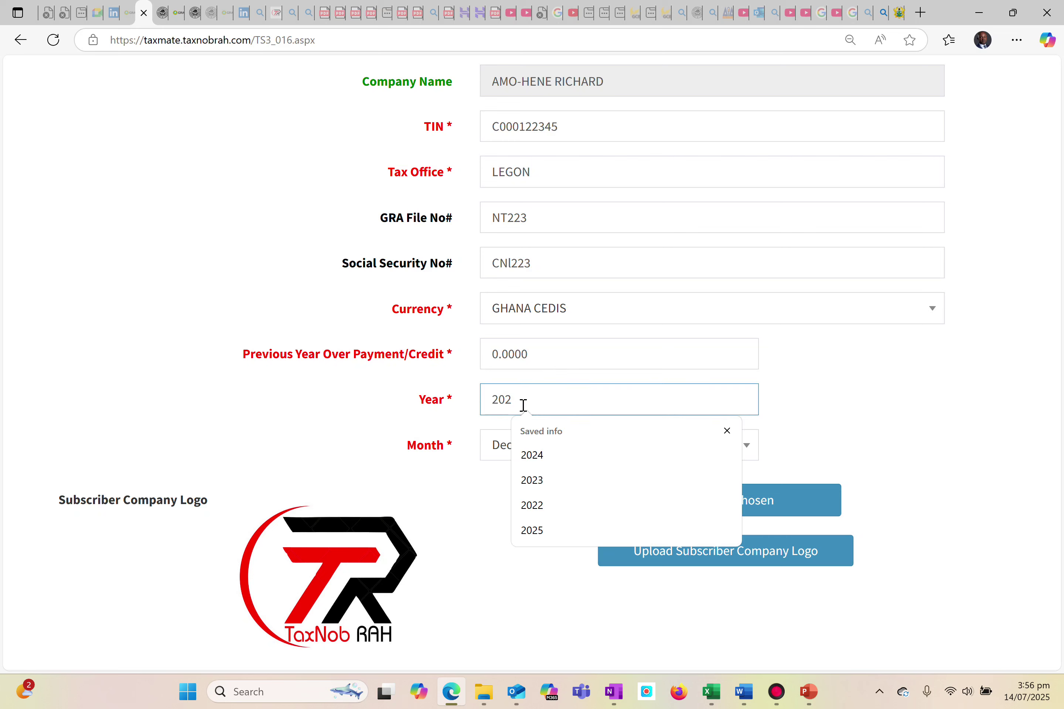
pyautogui.click(523, 406)
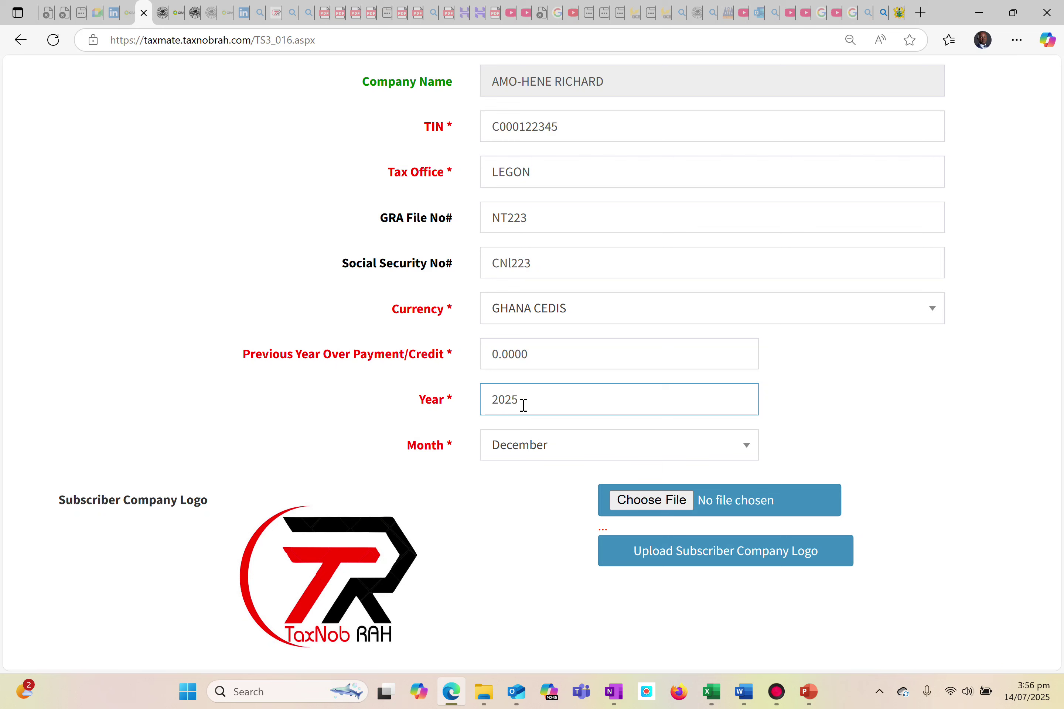
pyautogui.click(522, 451)
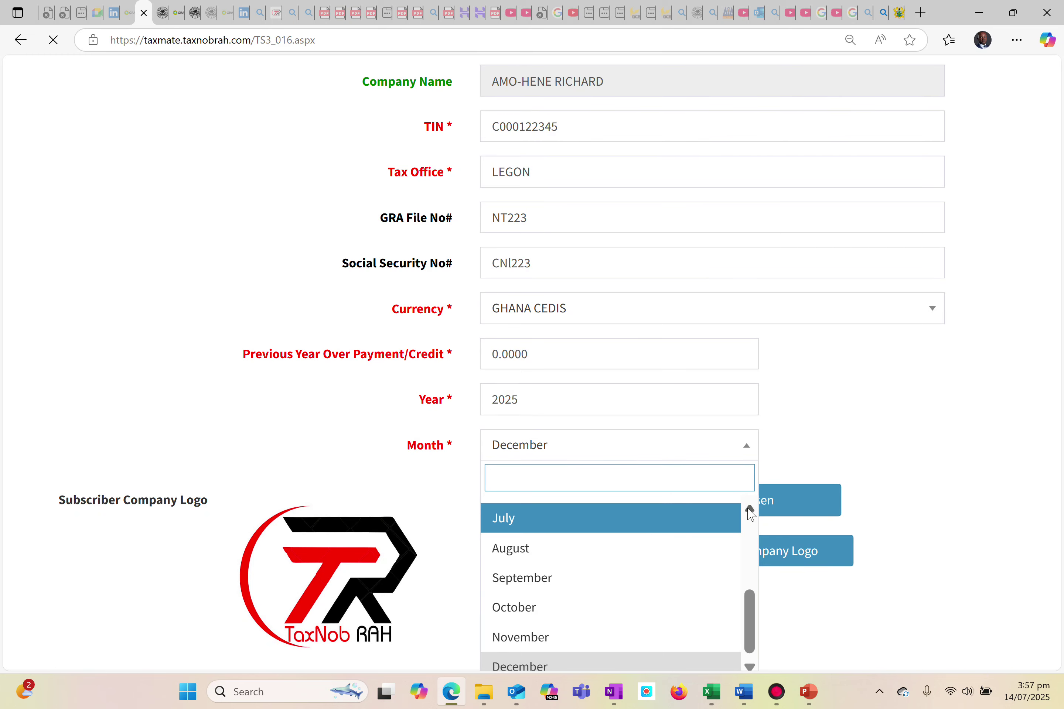
pyautogui.click(750, 509)
pyautogui.click(508, 610)
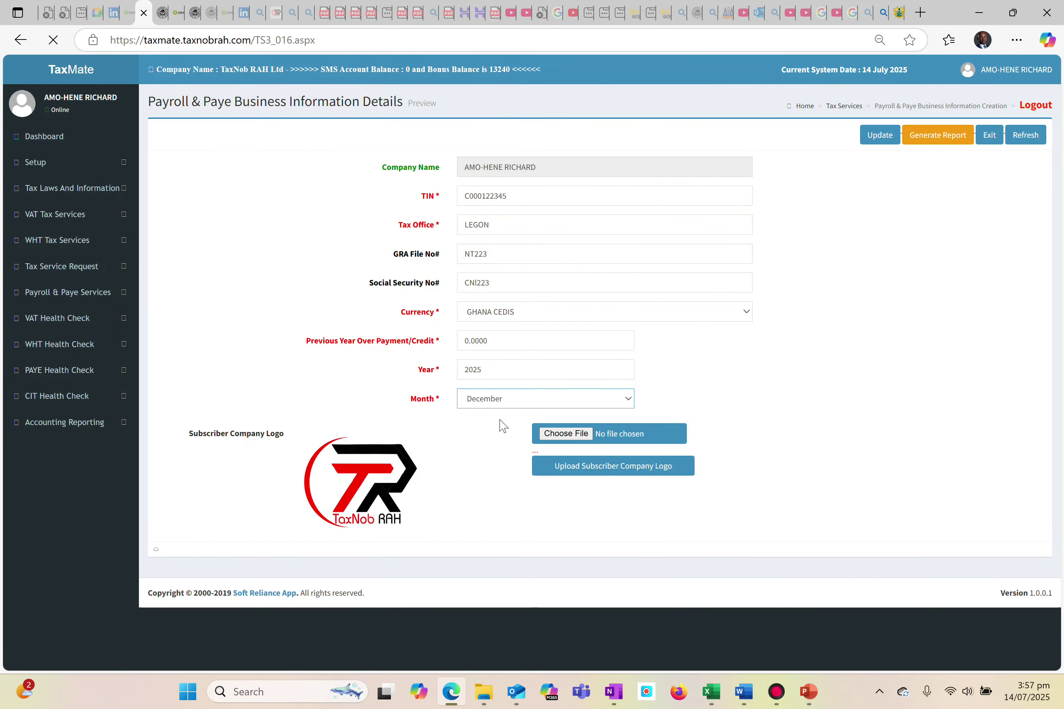
# Update the Payroll & Paye business information record and acknowledge the confirmation.
pyautogui.scroll(5, 500, 419)
pyautogui.hscroll(5, 532, 362)
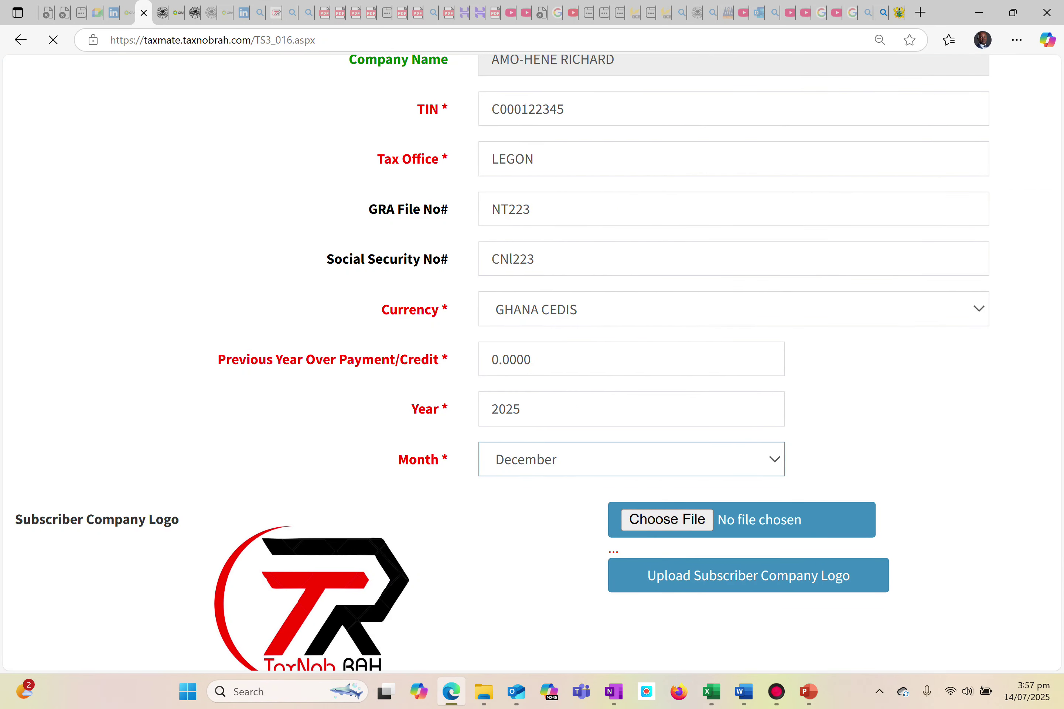
pyautogui.scroll(-3, 458, 489)
pyautogui.hscroll(-2, 458, 488)
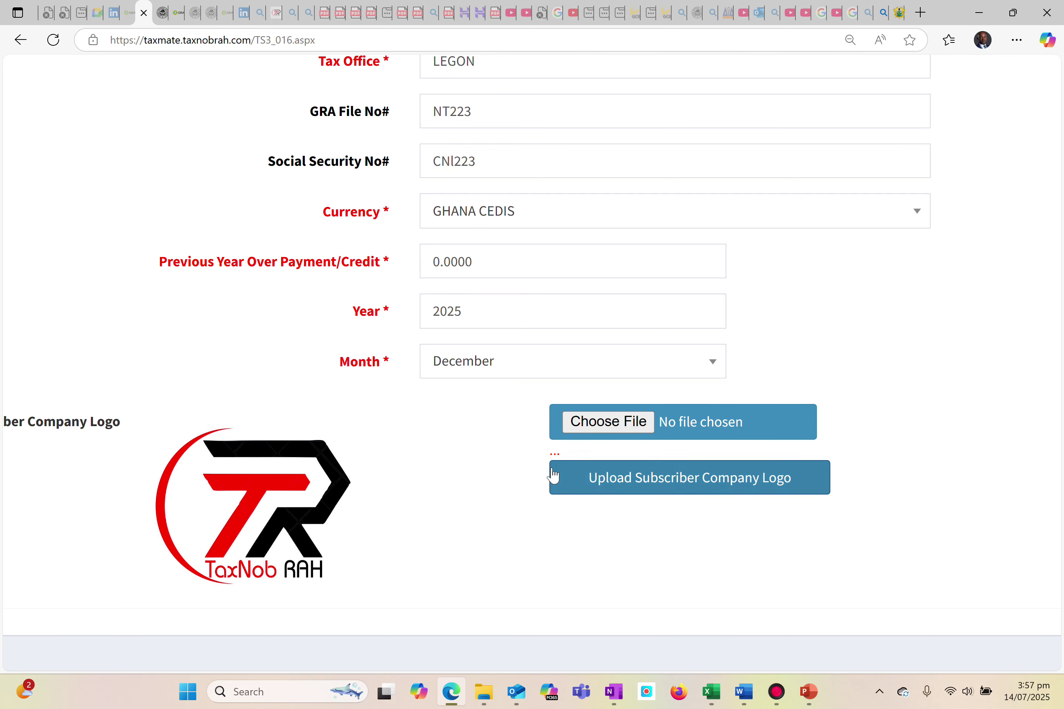
pyautogui.hscroll(-2, 284, 499)
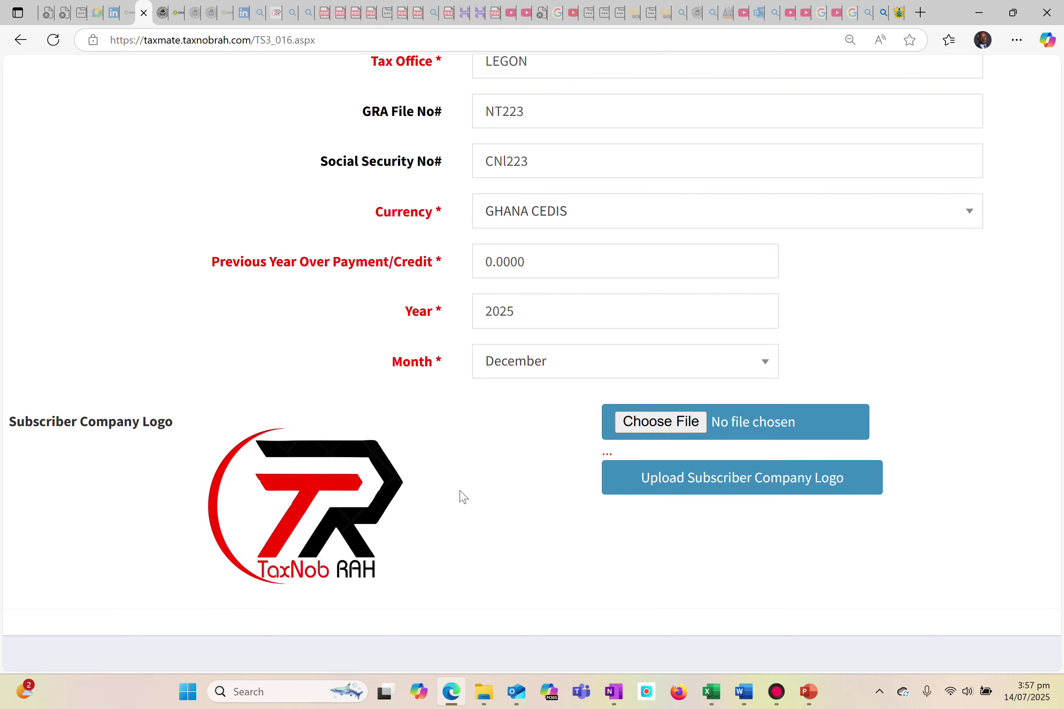
pyautogui.scroll(5, 463, 497)
pyautogui.hscroll(6, 463, 496)
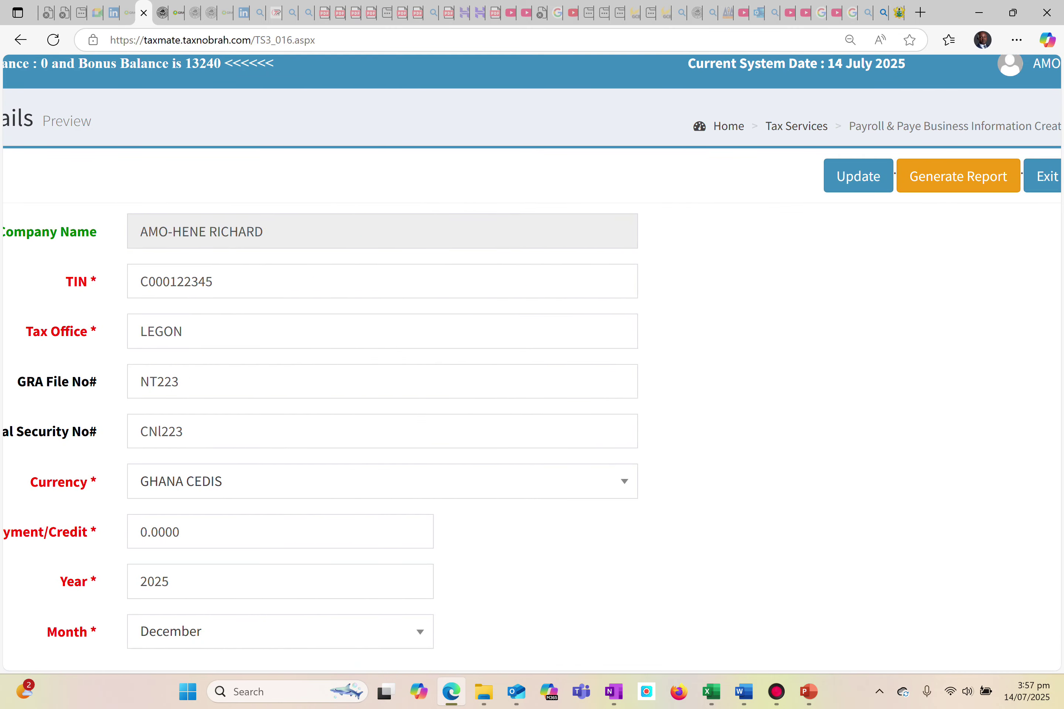
pyautogui.hscroll(3, 974, 190)
pyautogui.hscroll(-6, 872, 178)
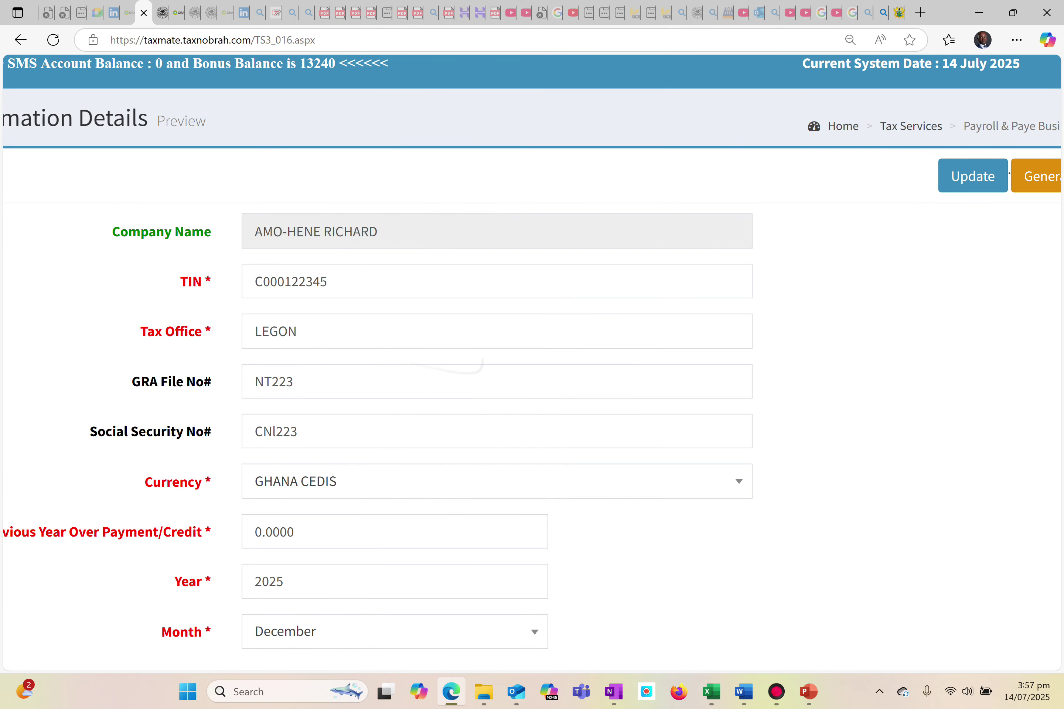
pyautogui.hscroll(5, 802, 130)
pyautogui.click(750, 183)
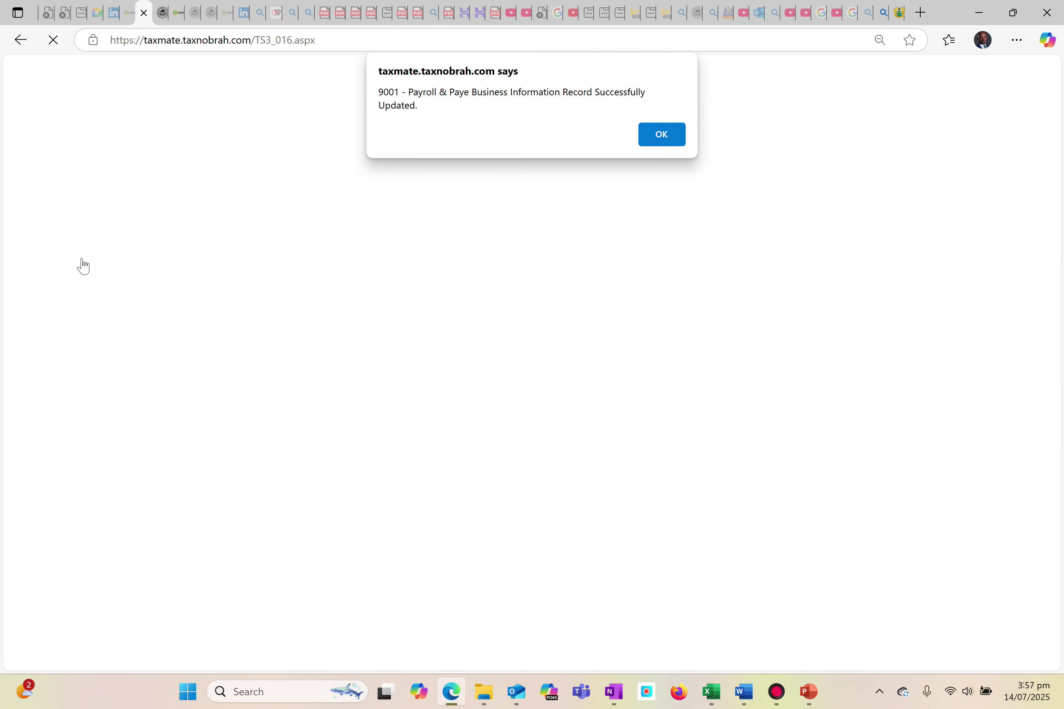
pyautogui.click(663, 132)
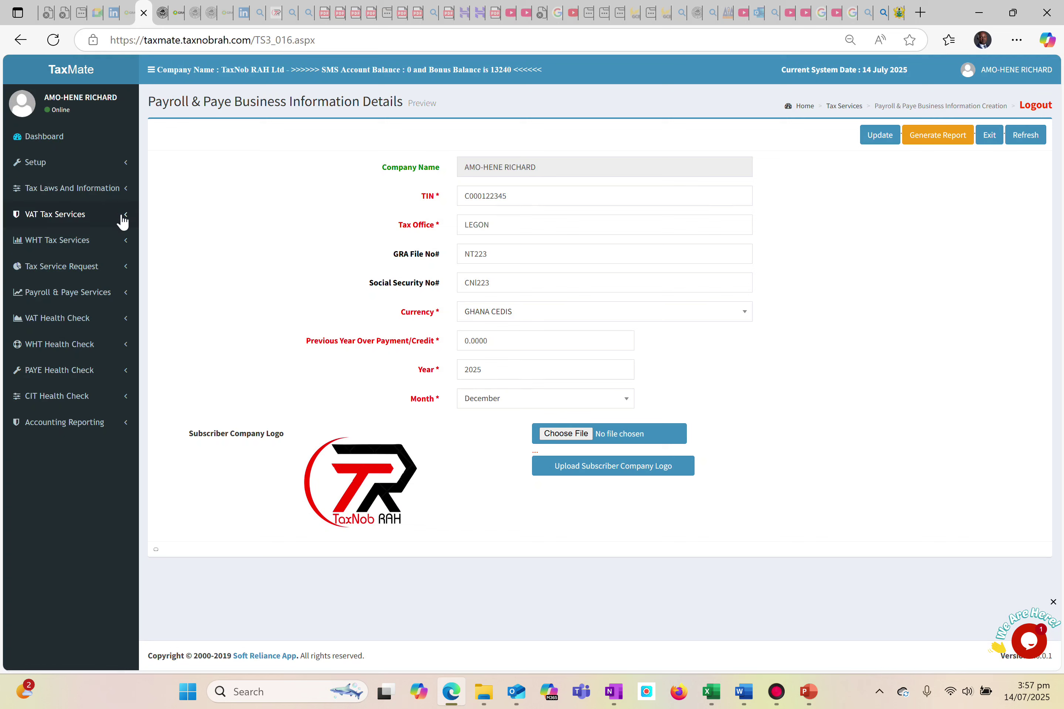
# Open the Payroll Employee Information form under Payroll & Paye Services.
pyautogui.click(126, 277)
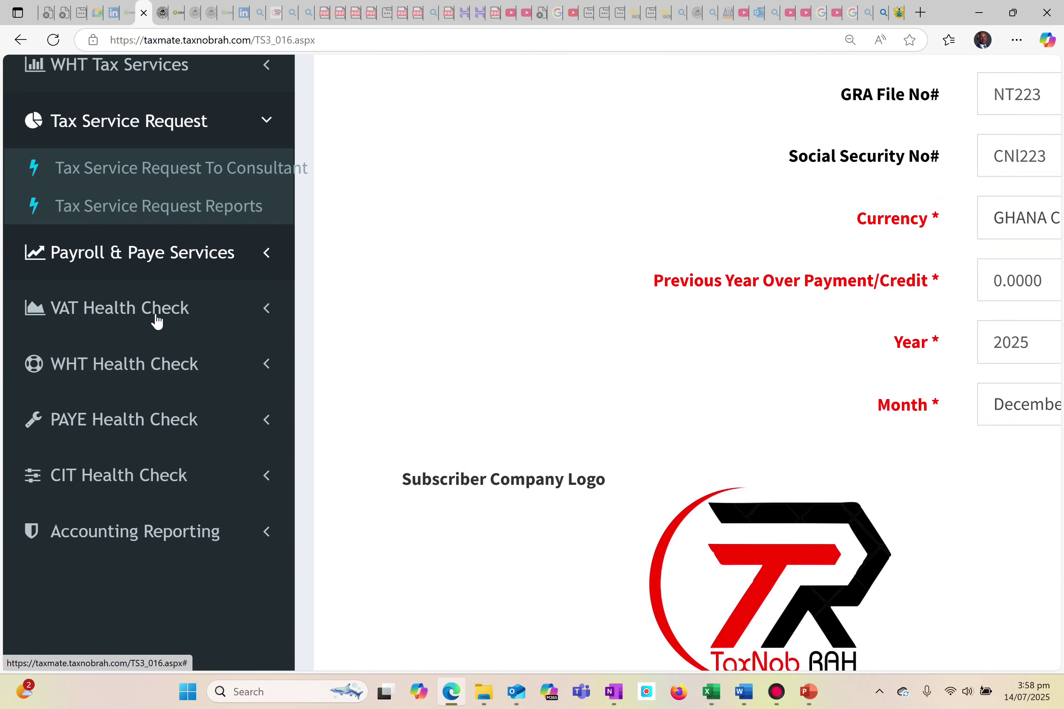
pyautogui.click(267, 259)
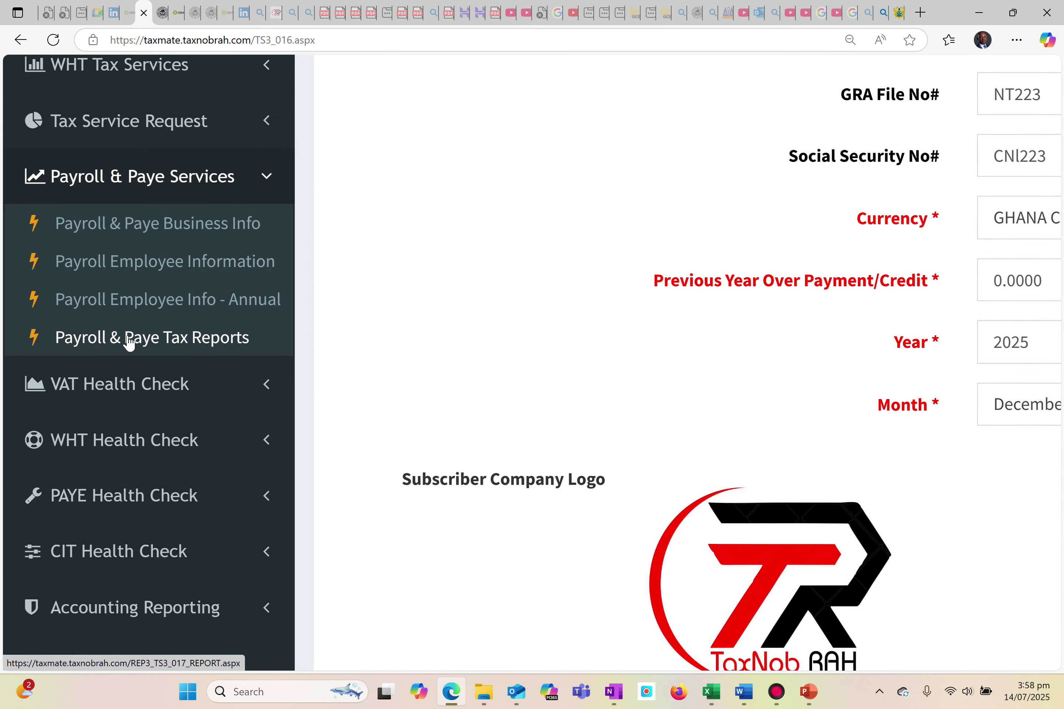
pyautogui.click(110, 236)
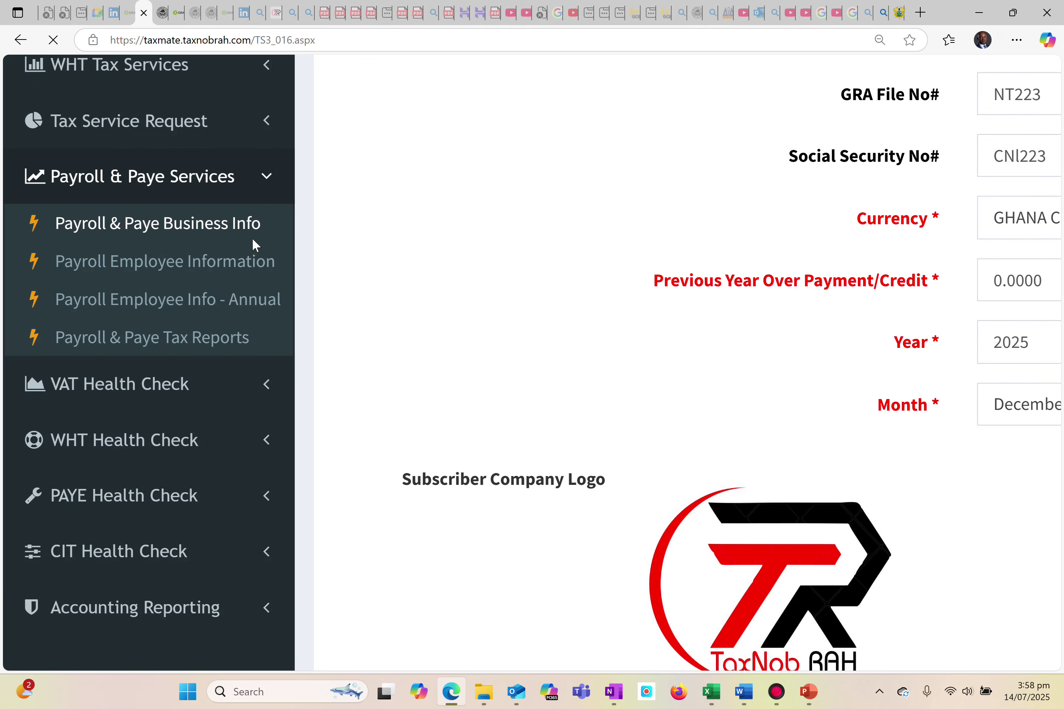
pyautogui.click(174, 265)
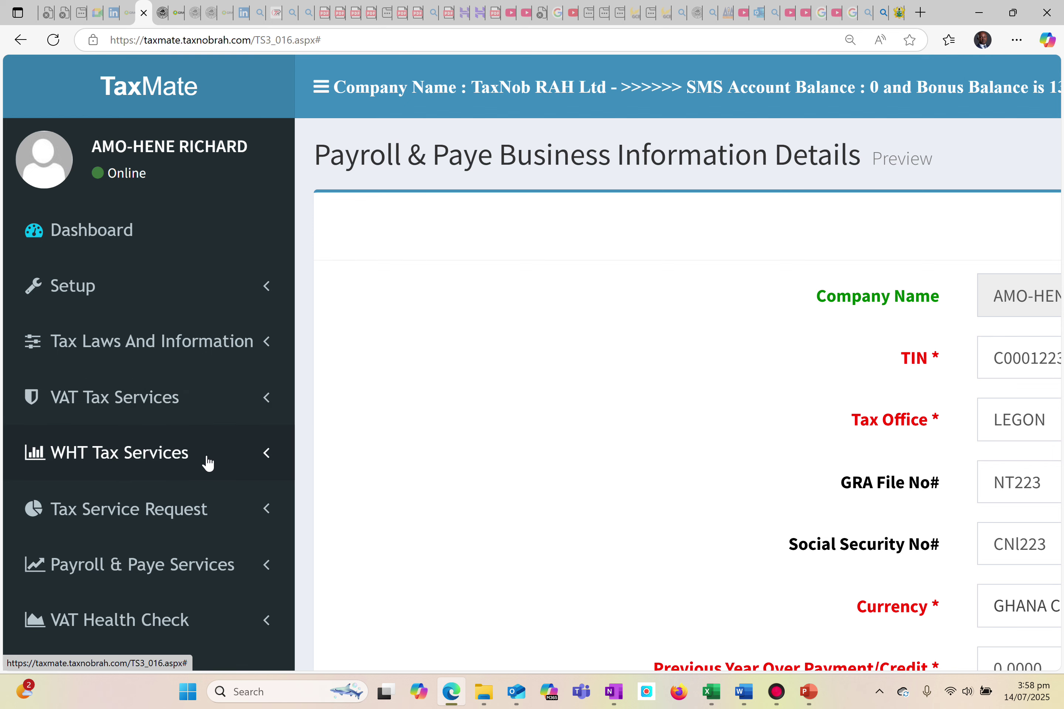
pyautogui.click(233, 565)
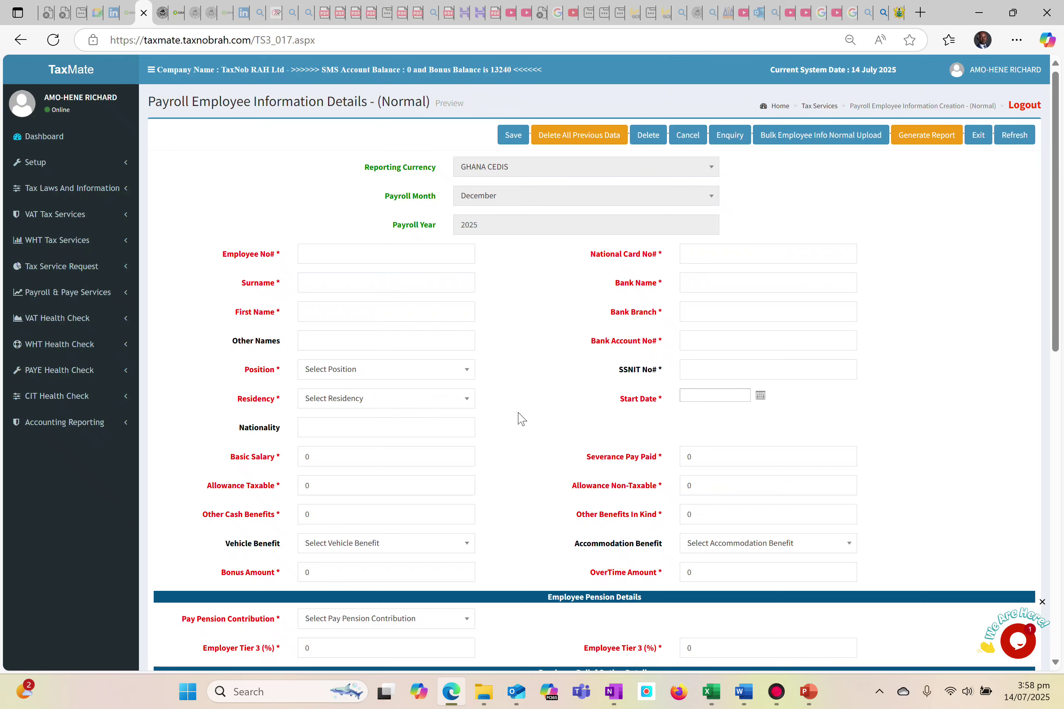
# Enter the employee's number, surname and first name from the saved entries.
pyautogui.click(366, 254)
pyautogui.click(362, 306)
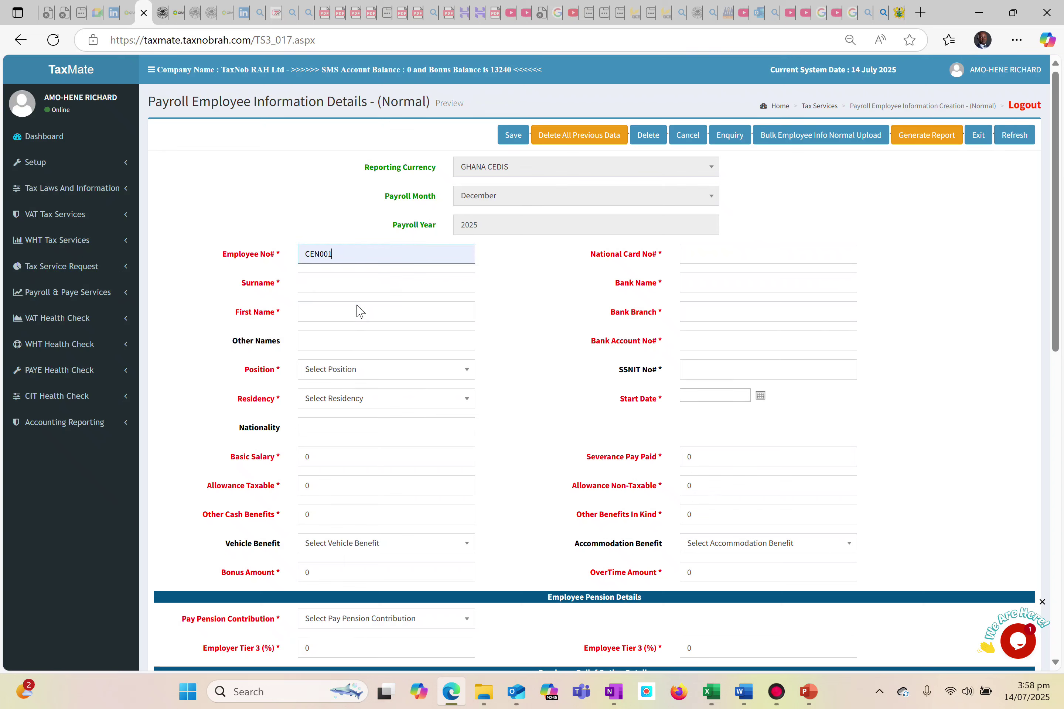
pyautogui.click(338, 283)
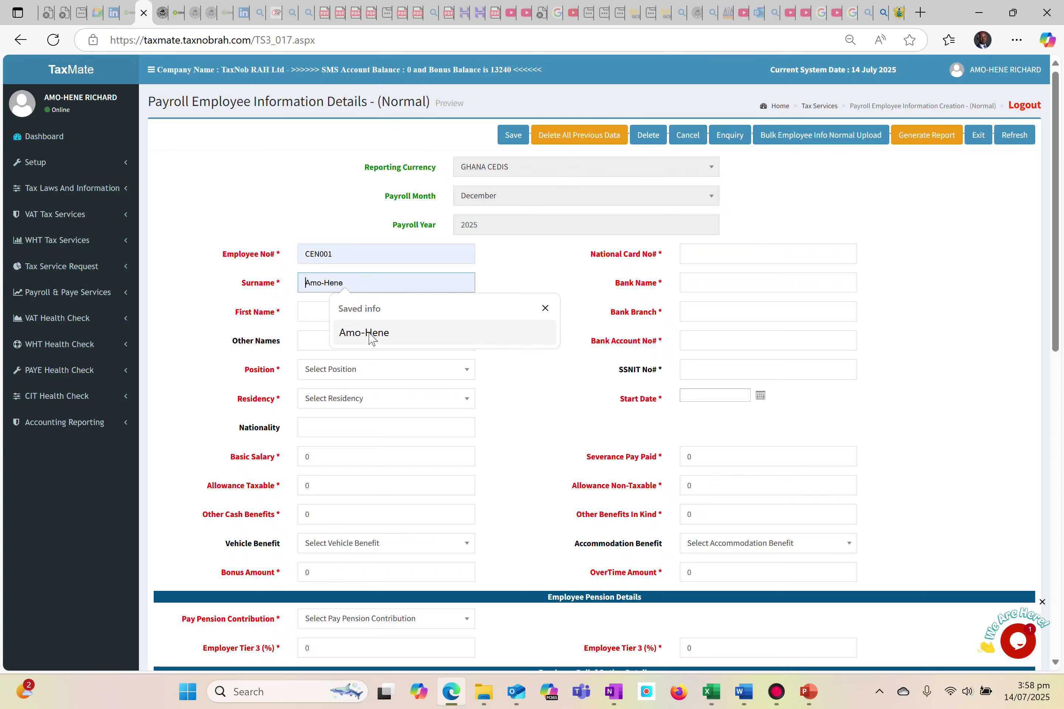
pyautogui.click(348, 334)
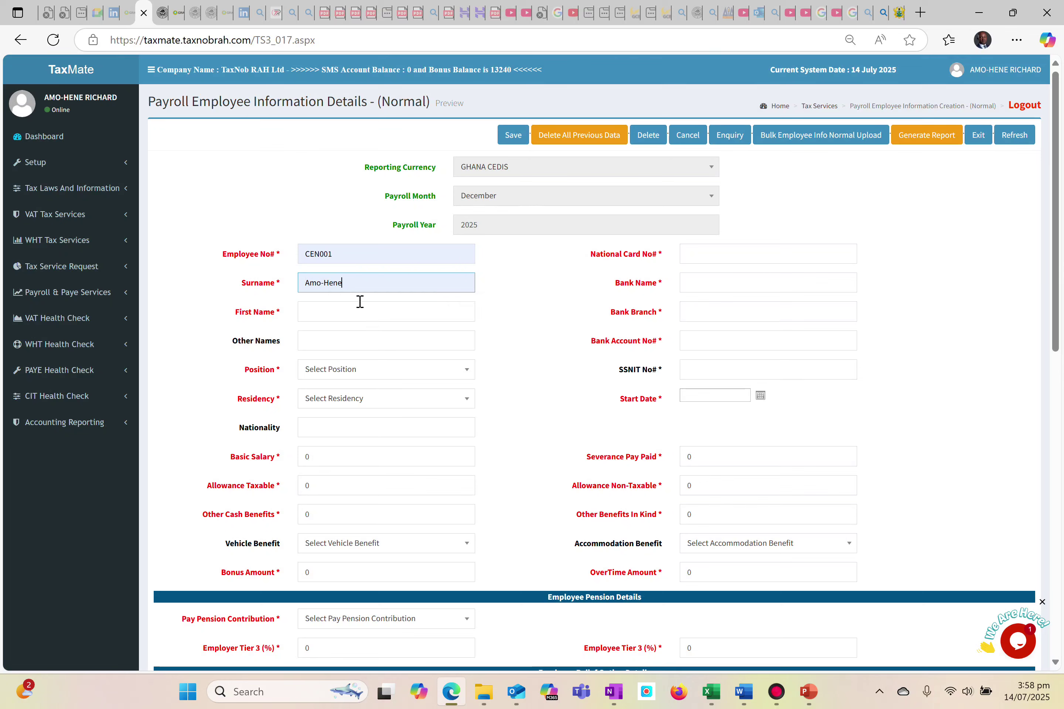
pyautogui.click(337, 318)
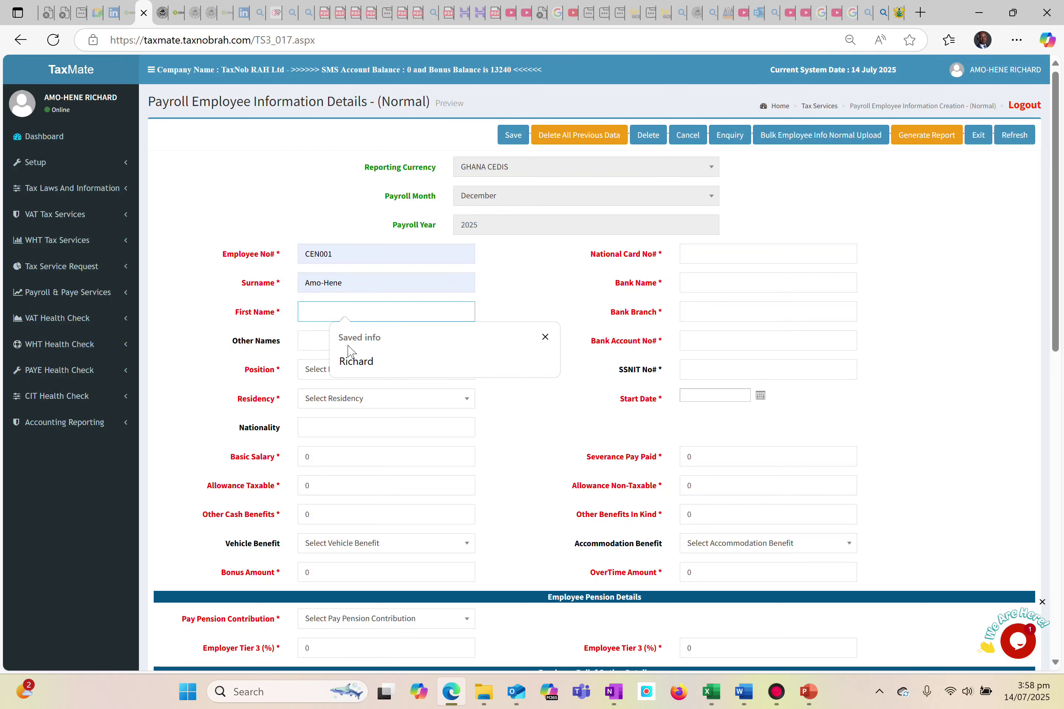
pyautogui.click(361, 364)
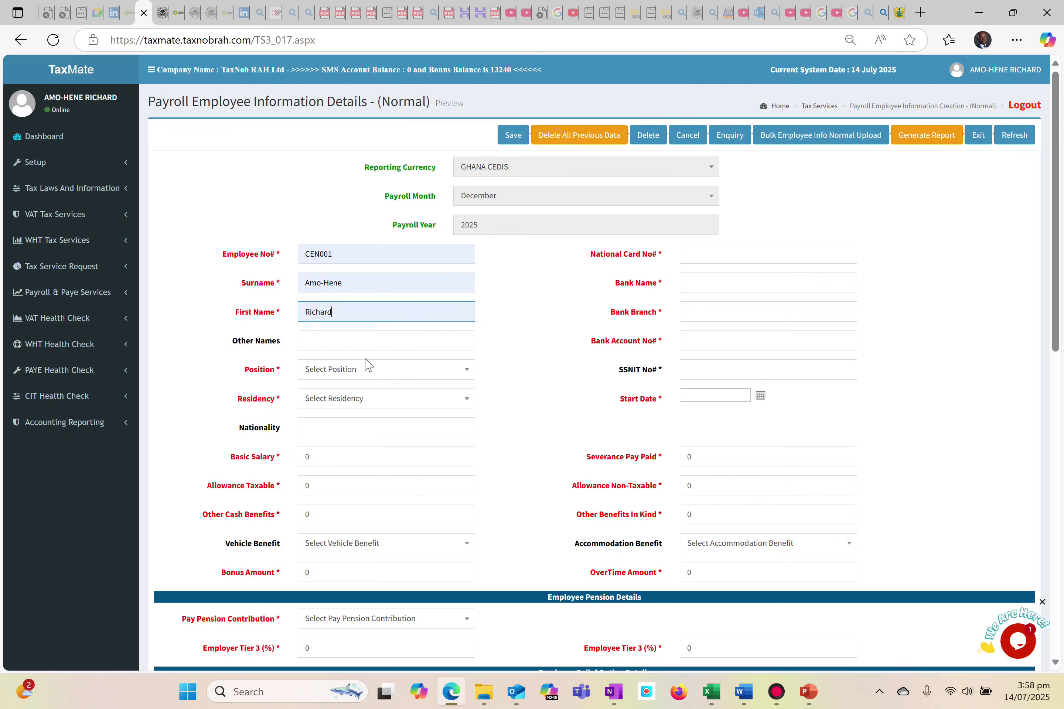
# Set the employee's position to MANAGEMENT and the residency to Resident-Full-Time.
pyautogui.click(338, 372)
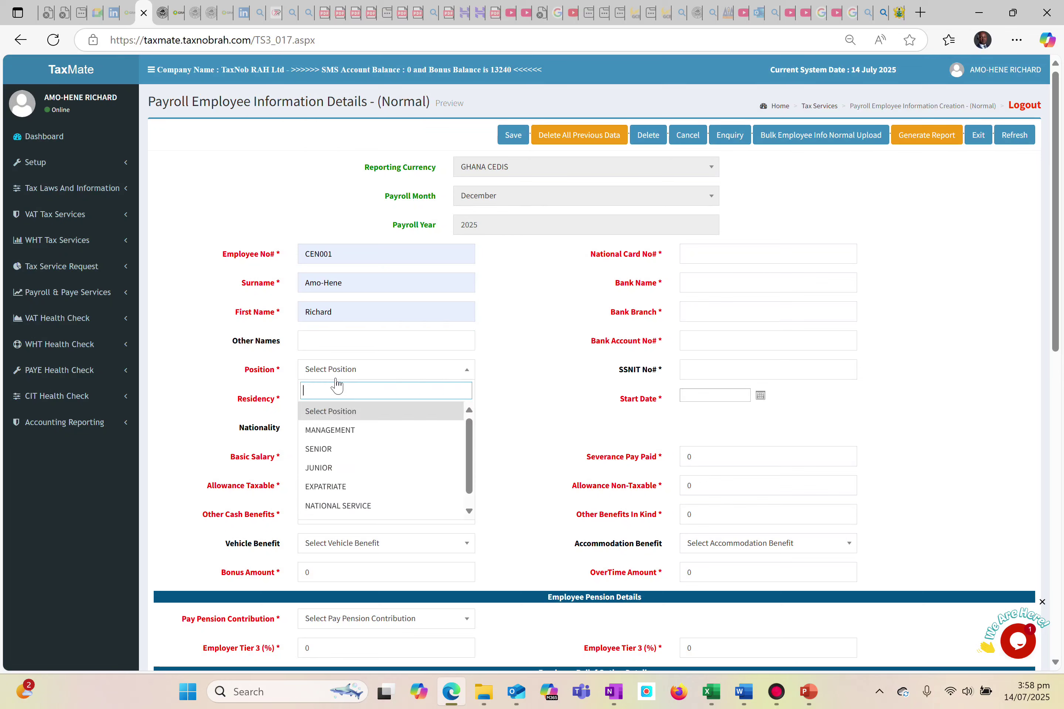
pyautogui.click(345, 430)
pyautogui.click(364, 402)
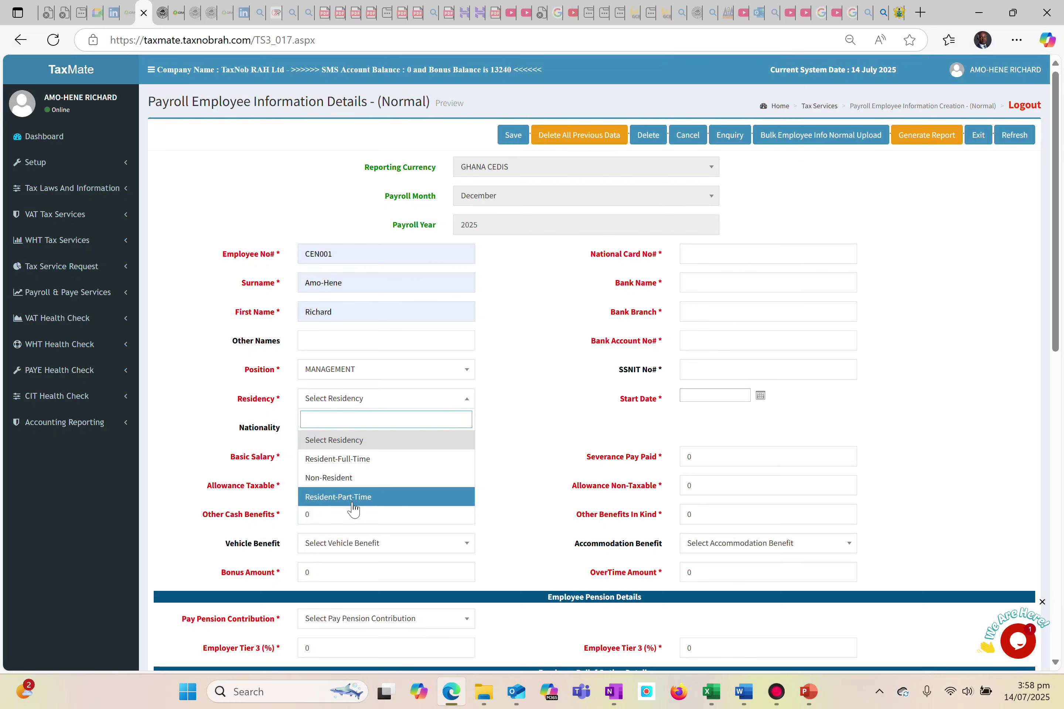
pyautogui.click(344, 462)
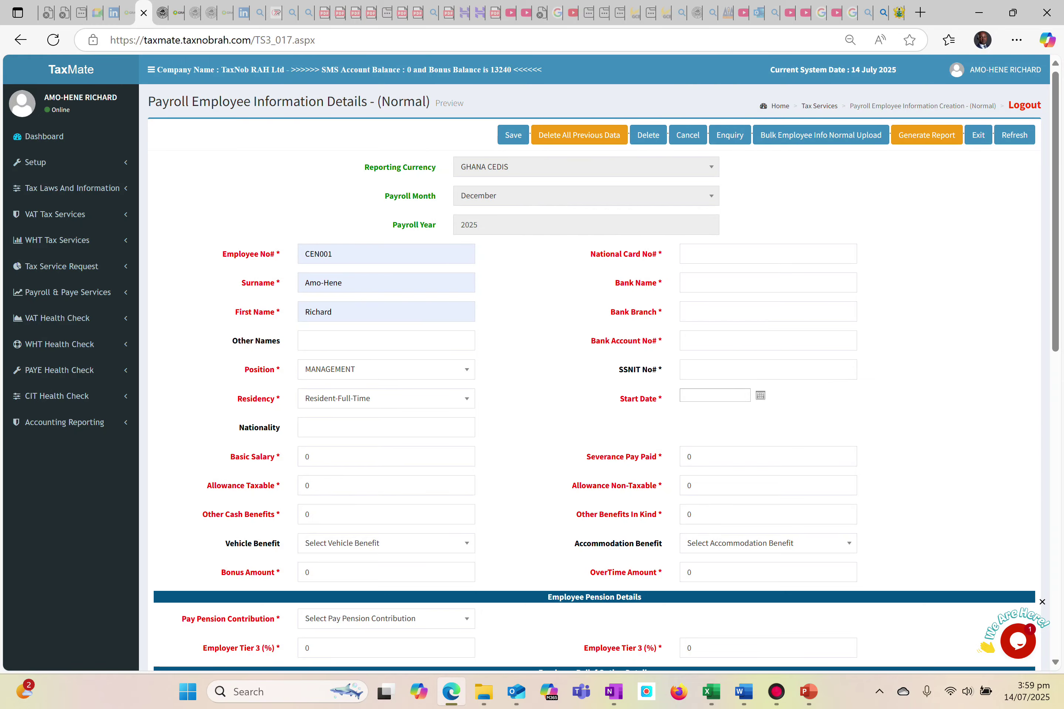
# Set the employee's basic salary to 50000.
pyautogui.scroll(5, 341, 266)
pyautogui.scroll(4, 341, 321)
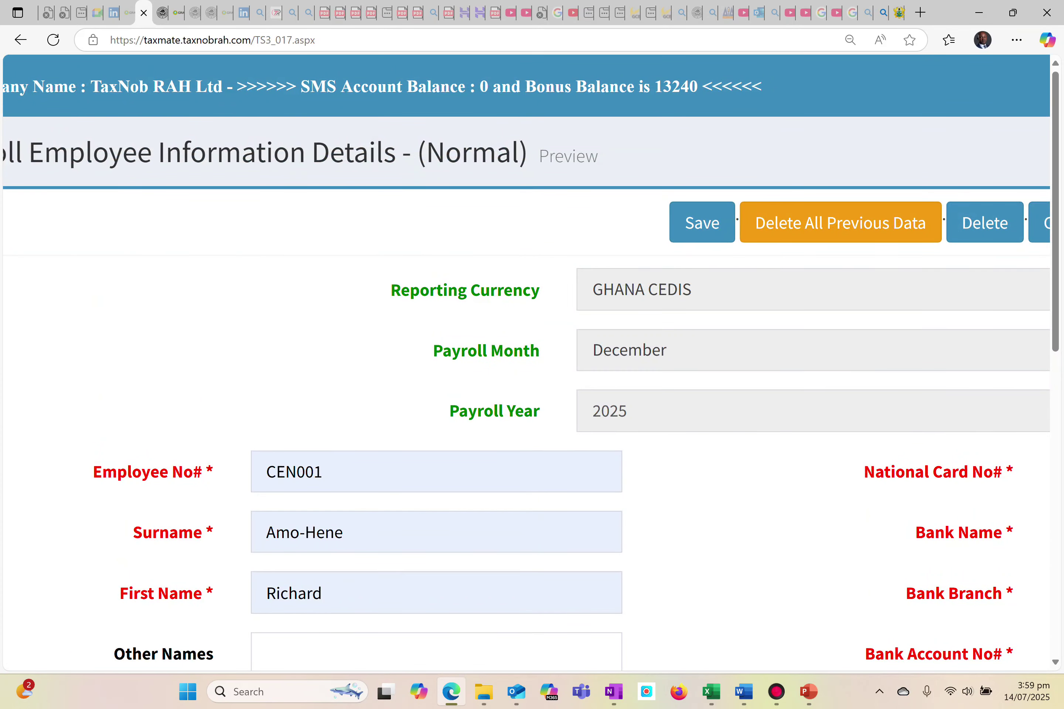
pyautogui.scroll(-3, 382, 459)
pyautogui.scroll(1, 382, 458)
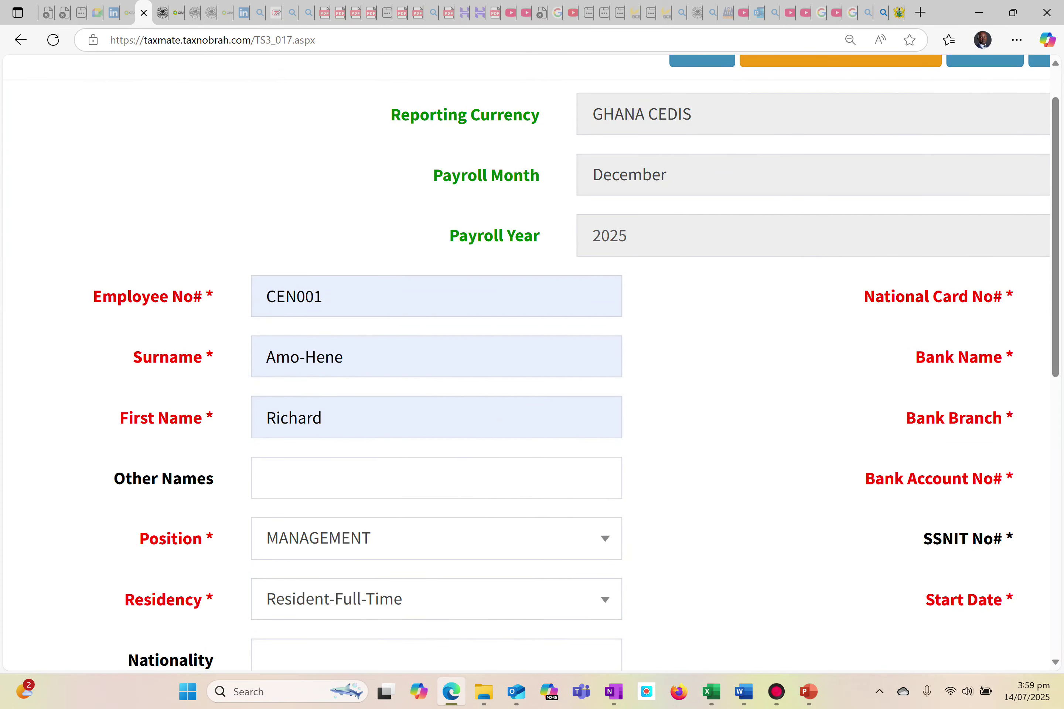
pyautogui.scroll(-4, 394, 567)
pyautogui.click(301, 531)
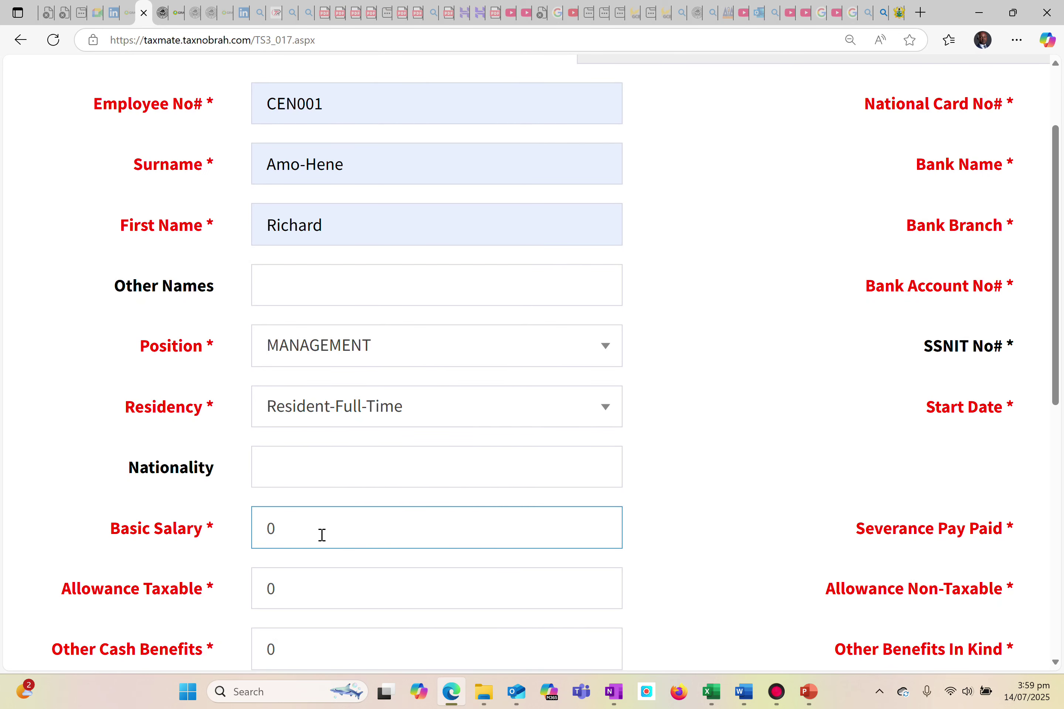
pyautogui.scroll(-2, 306, 535)
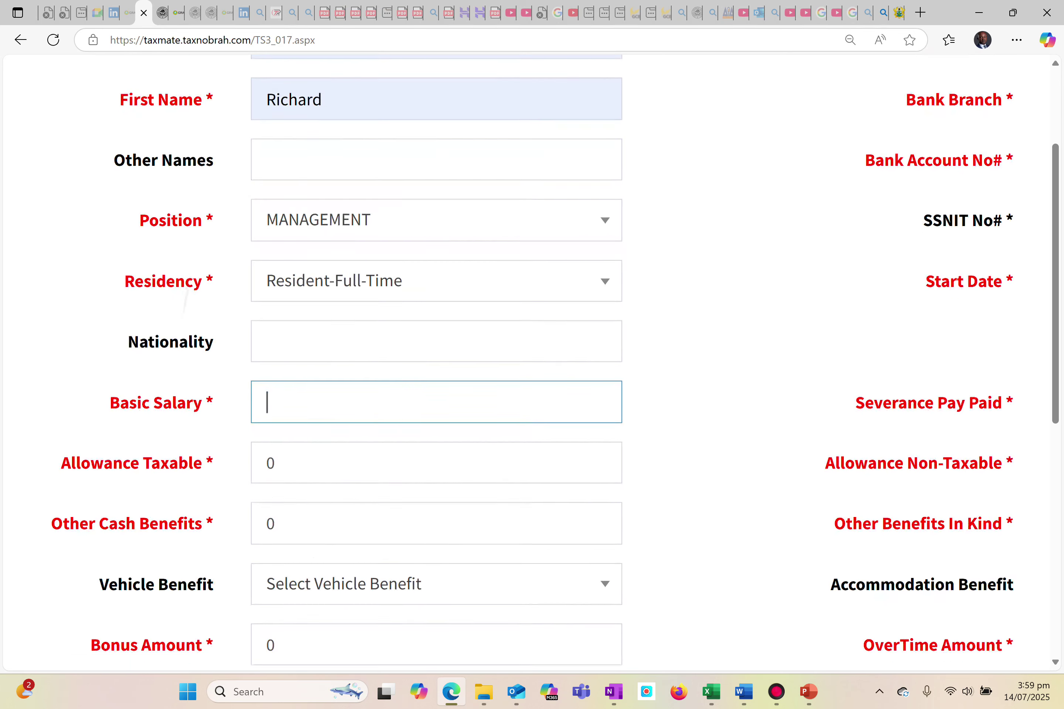
pyautogui.write('50000')
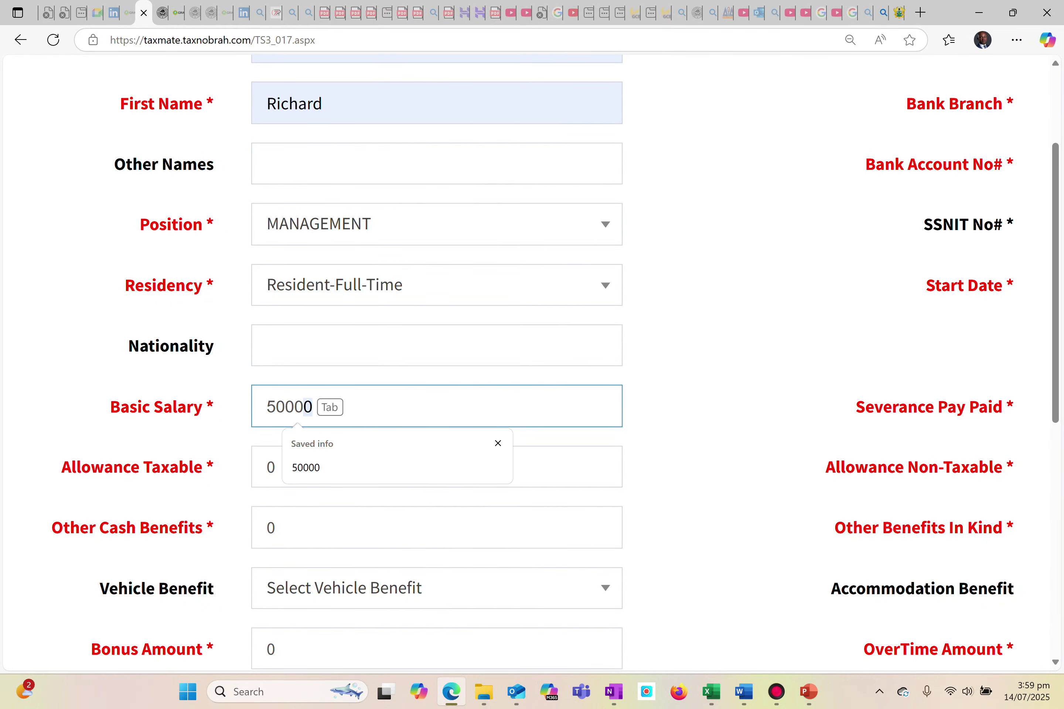
pyautogui.click(348, 476)
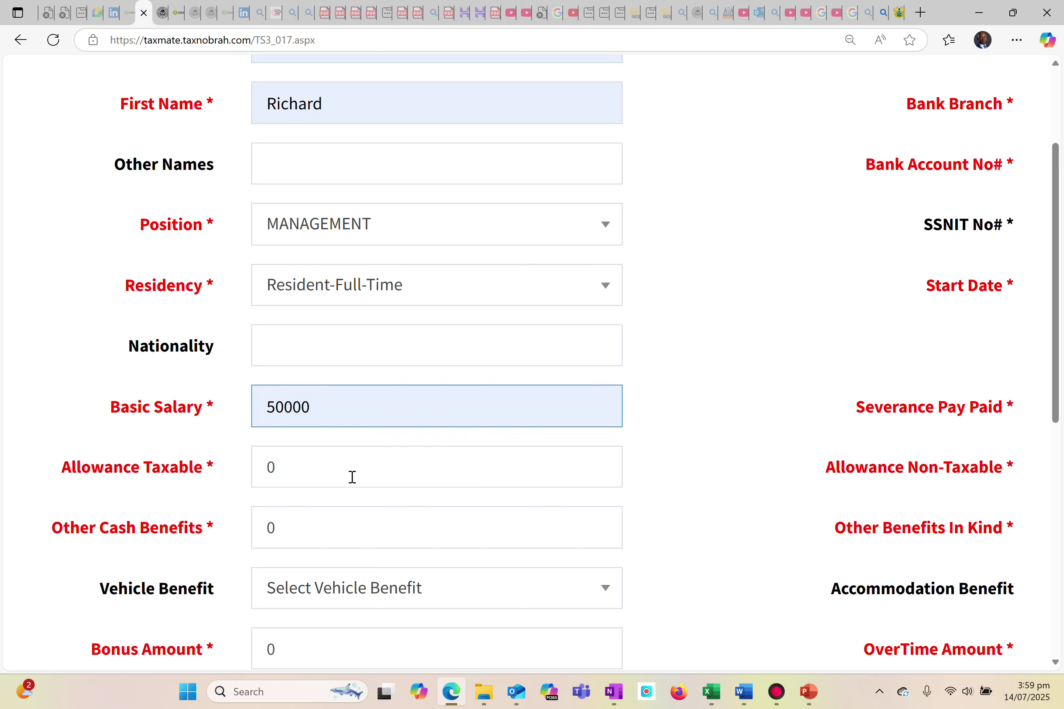
# Correct the employee's basic salary to 5000 and set the taxable allowance to 15000.
pyautogui.press('BackSpace')
pyautogui.click(287, 541)
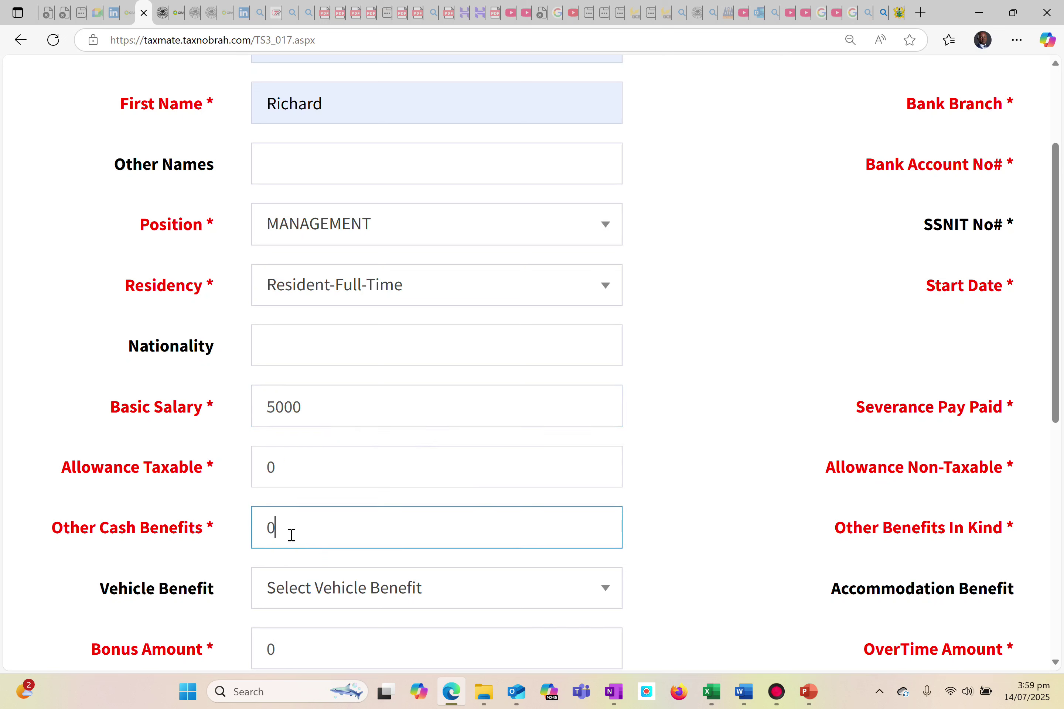
pyautogui.click(292, 471)
pyautogui.press('BackSpace')
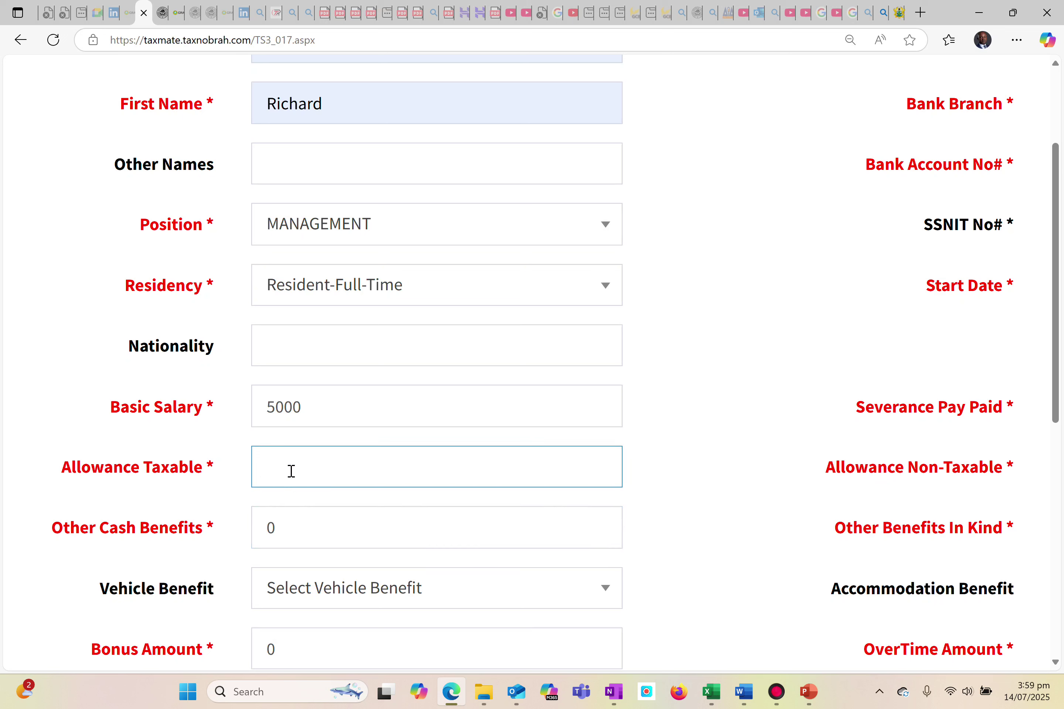
pyautogui.write('15000')
# Set the other cash benefits to 4000 and choose Vehicle with Fuel as the vehicle benefit.
pyautogui.click(317, 529)
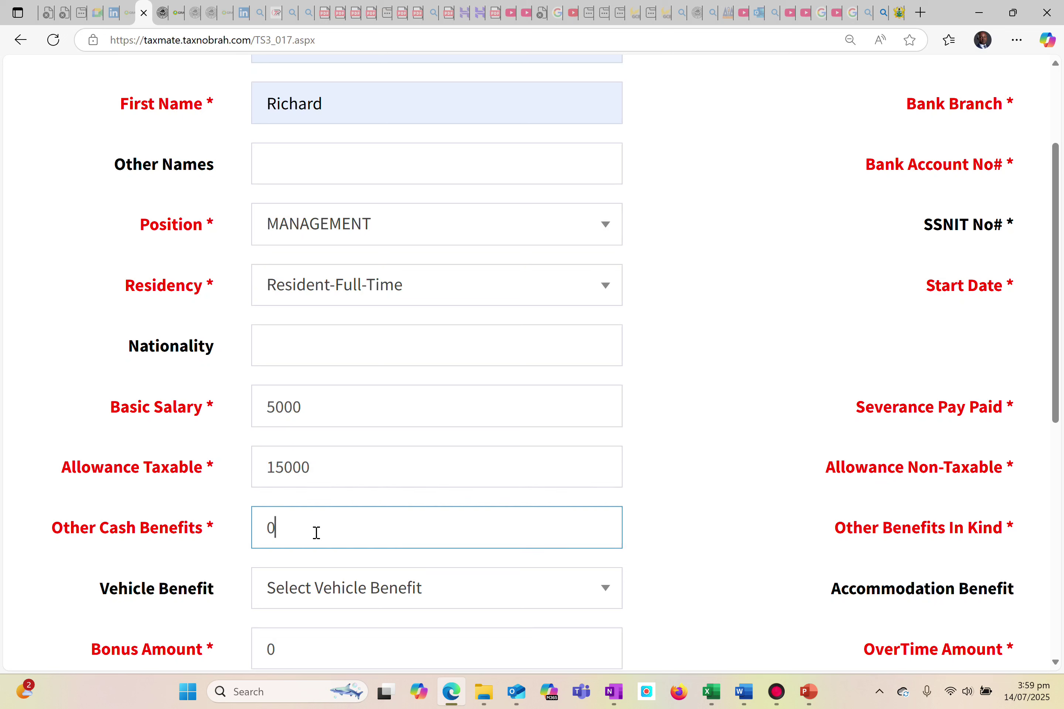
pyautogui.write('4000')
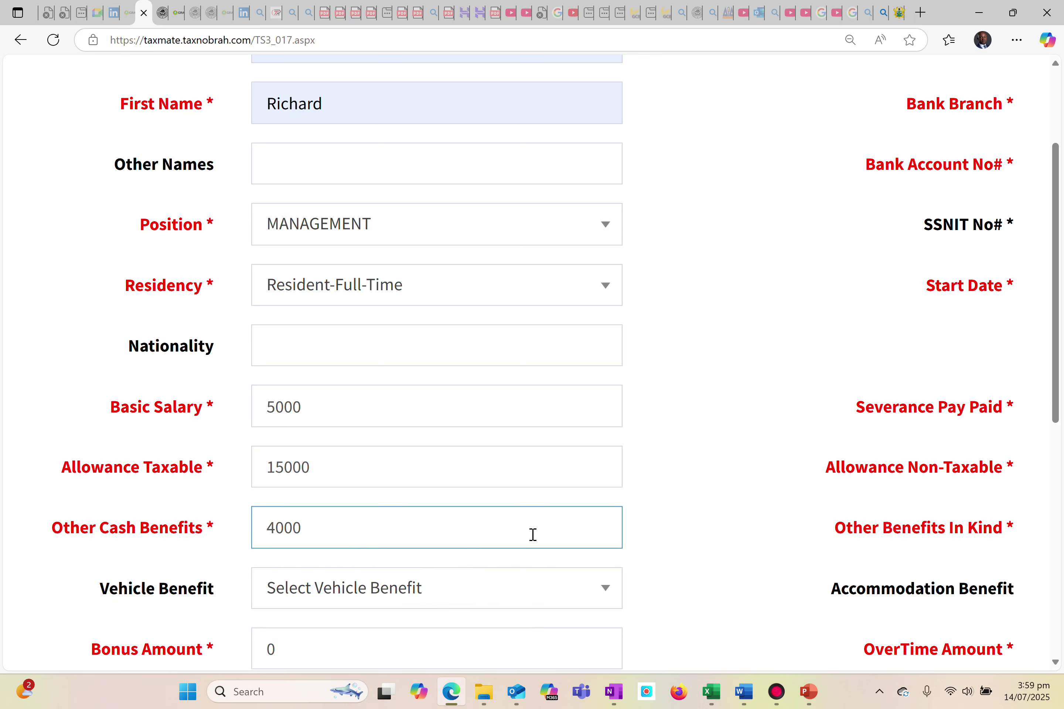
pyautogui.click(467, 595)
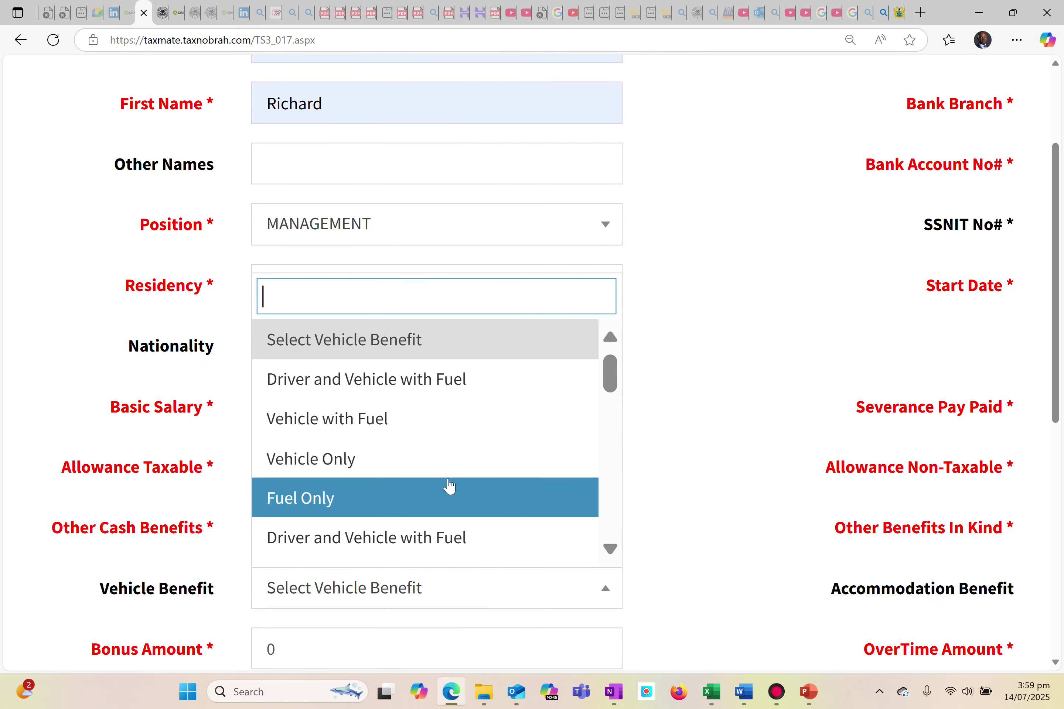
pyautogui.click(399, 425)
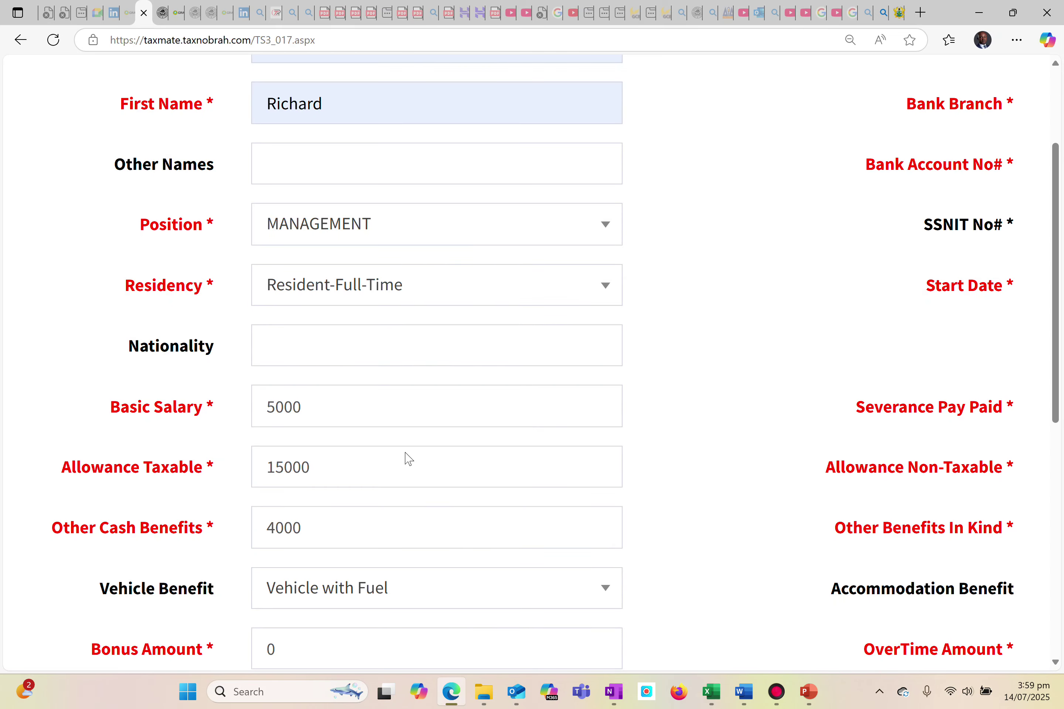
# Set the employee's bonus amount to 30000.
pyautogui.scroll(-4, 435, 587)
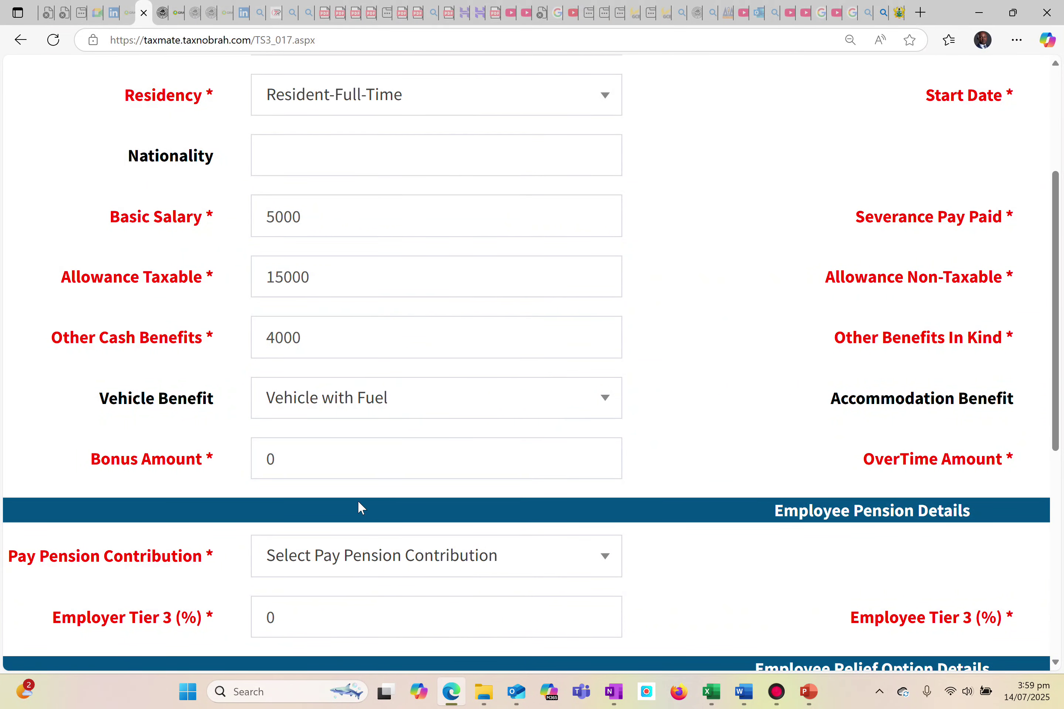
pyautogui.click(317, 456)
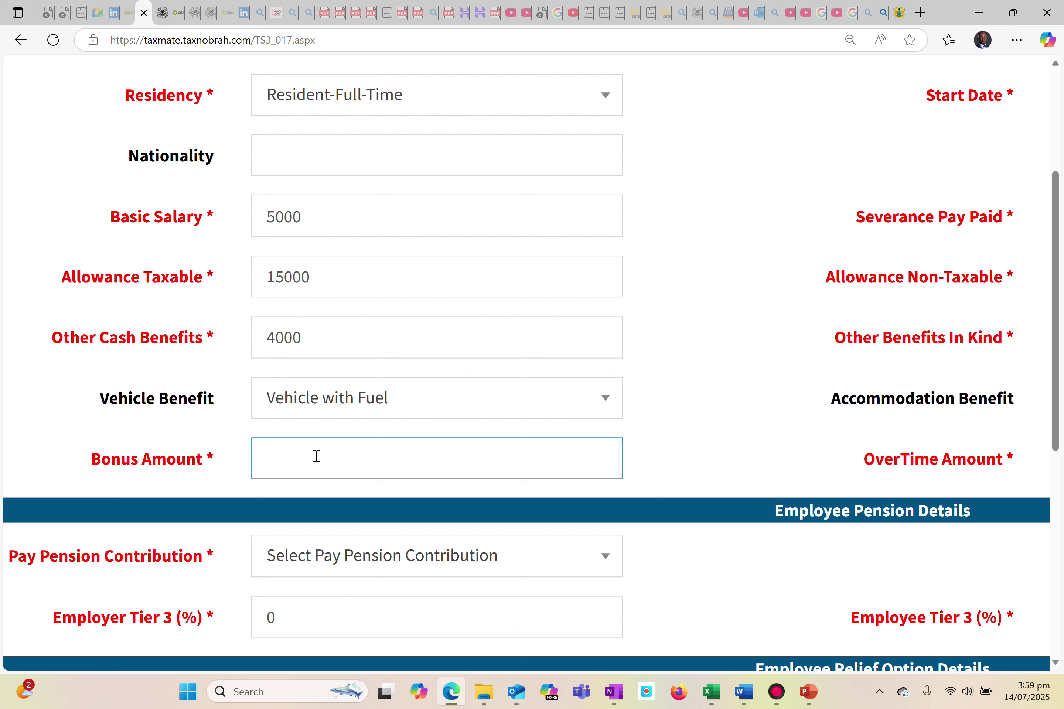
pyautogui.press('BackSpace')
pyautogui.write('30000')
pyautogui.click(699, 463)
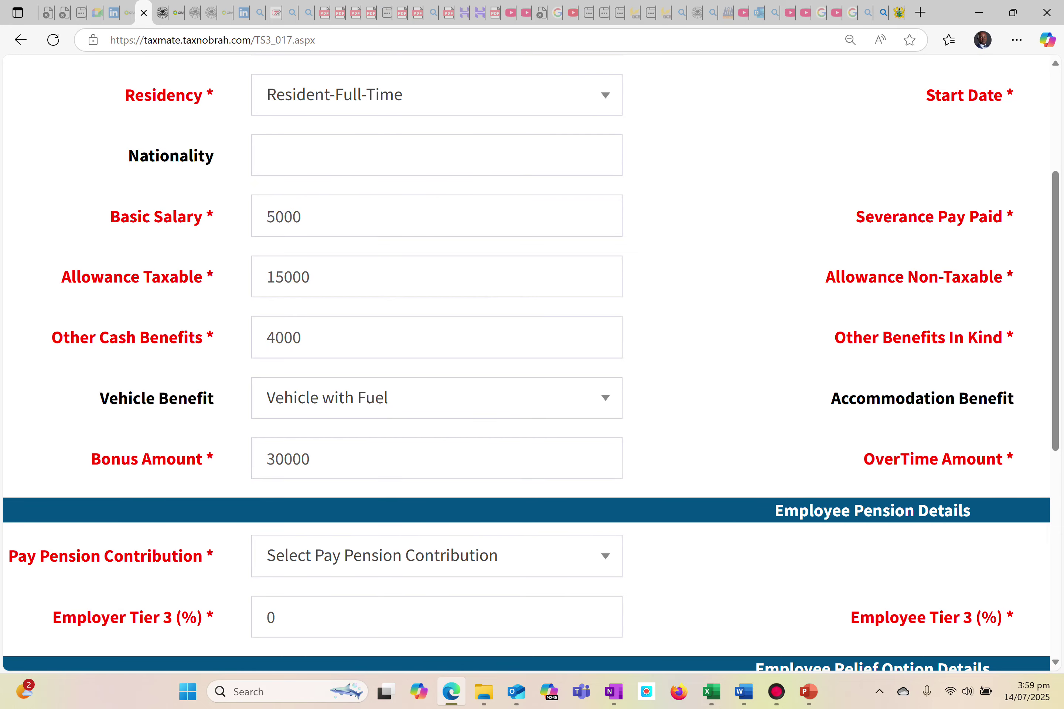
# Fill in the employee's national card number from the saved entry.
pyautogui.hscroll(5, 527, 362)
pyautogui.scroll(8, 527, 362)
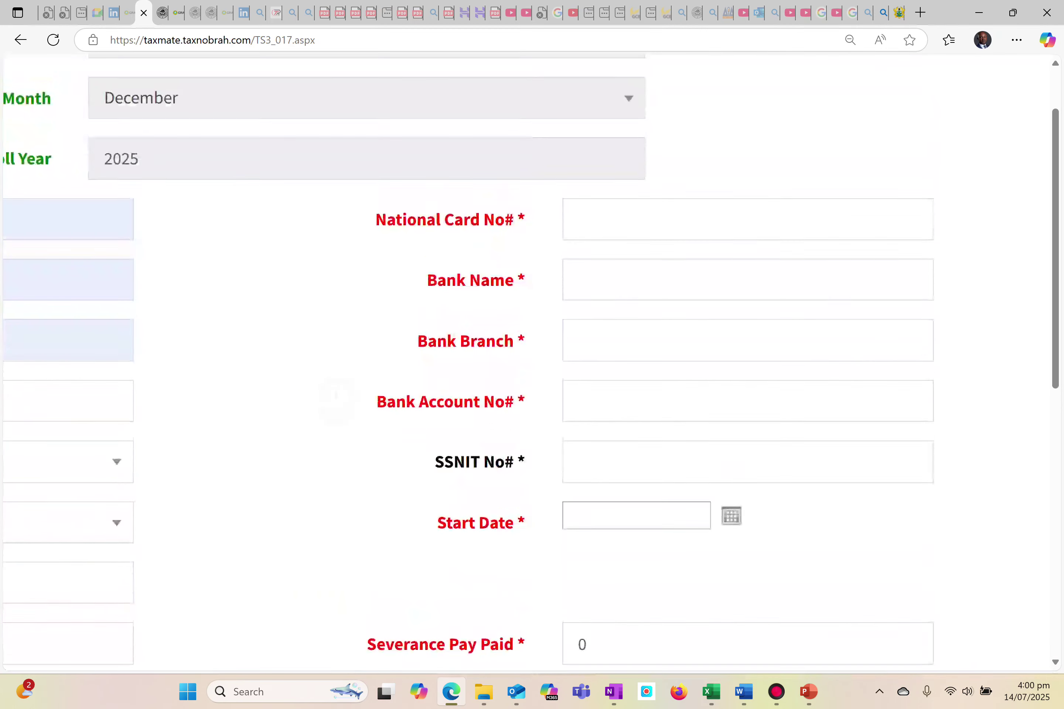
pyautogui.scroll(3, 865, 437)
pyautogui.click(684, 337)
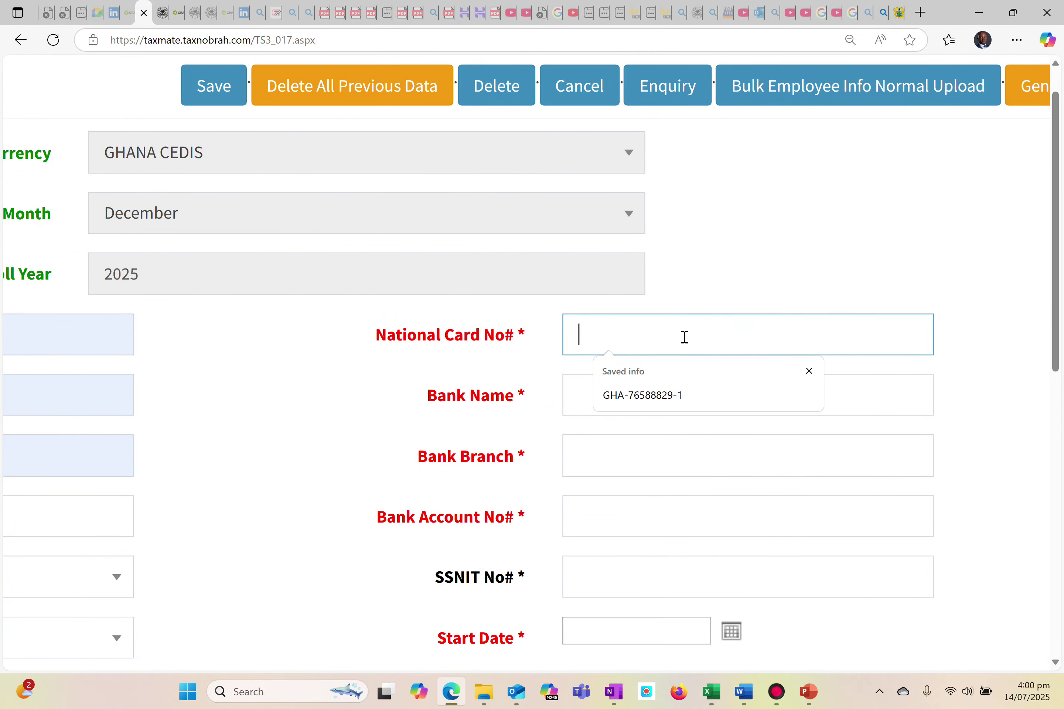
pyautogui.click(640, 396)
# Fill in the bank details from the saved entries: bank name Fidelity, branch Tesano and the employee's bank account number.
pyautogui.click(601, 383)
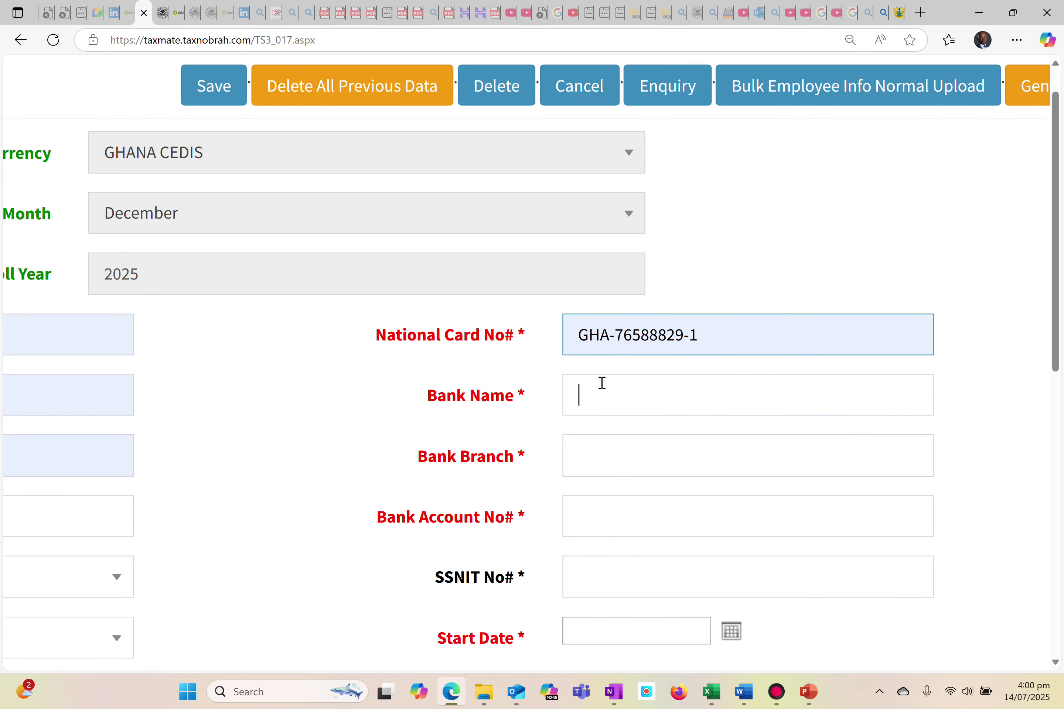
pyautogui.click(614, 454)
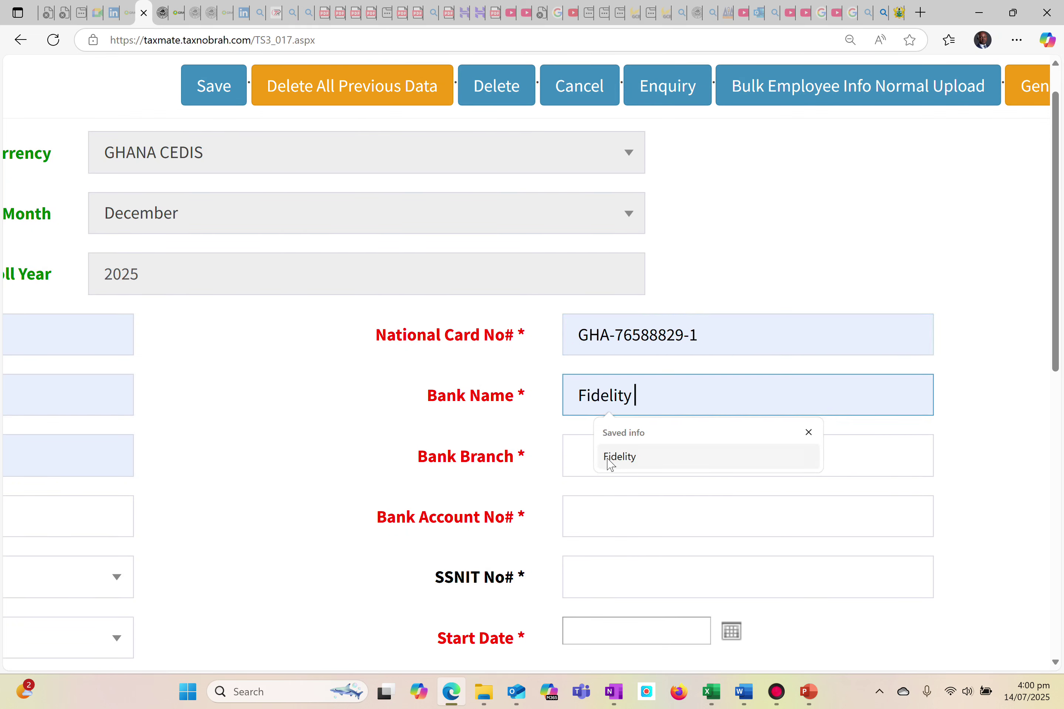
pyautogui.click(588, 459)
pyautogui.click(613, 518)
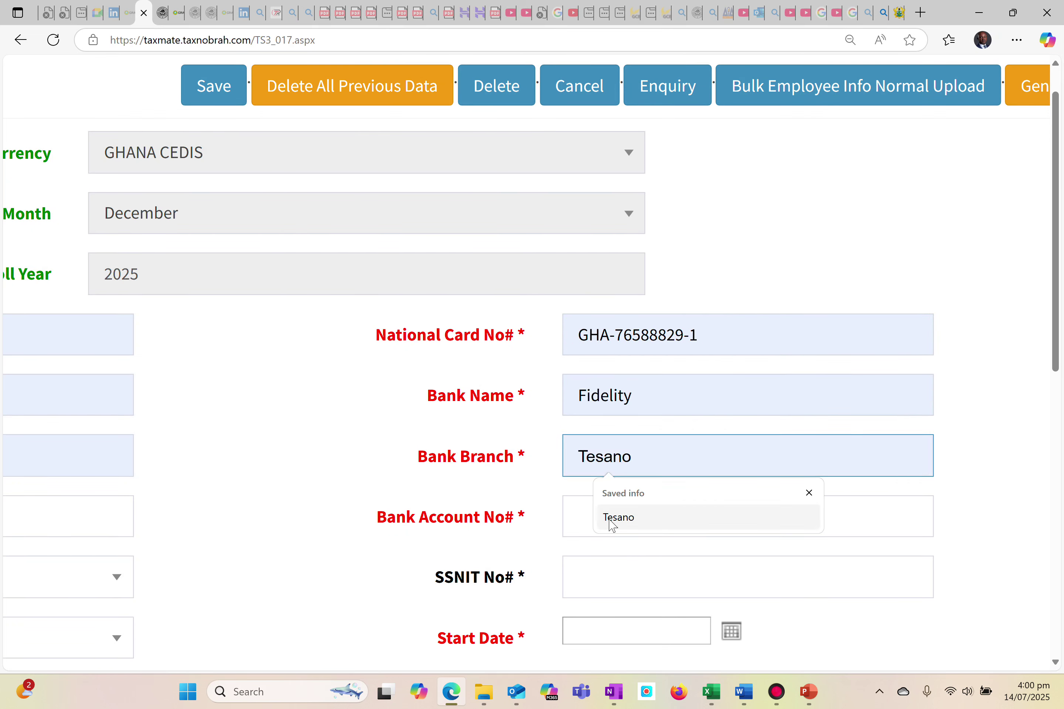
pyautogui.click(585, 518)
pyautogui.click(635, 589)
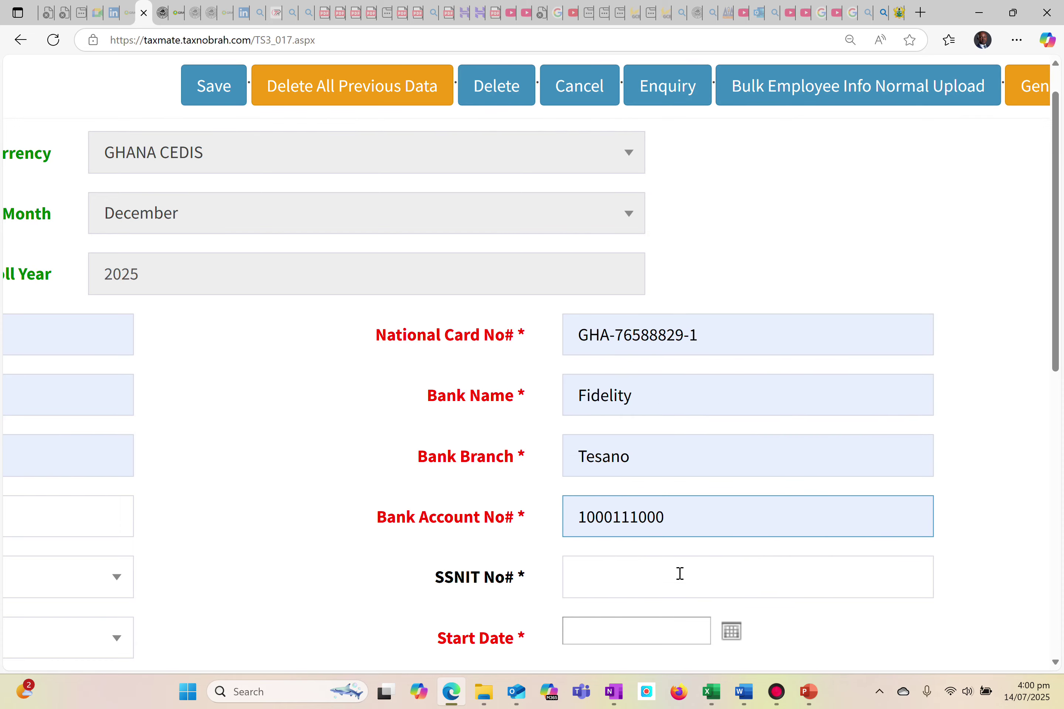
# Enter the employee's SSNIT number.
pyautogui.scroll(-3, 678, 573)
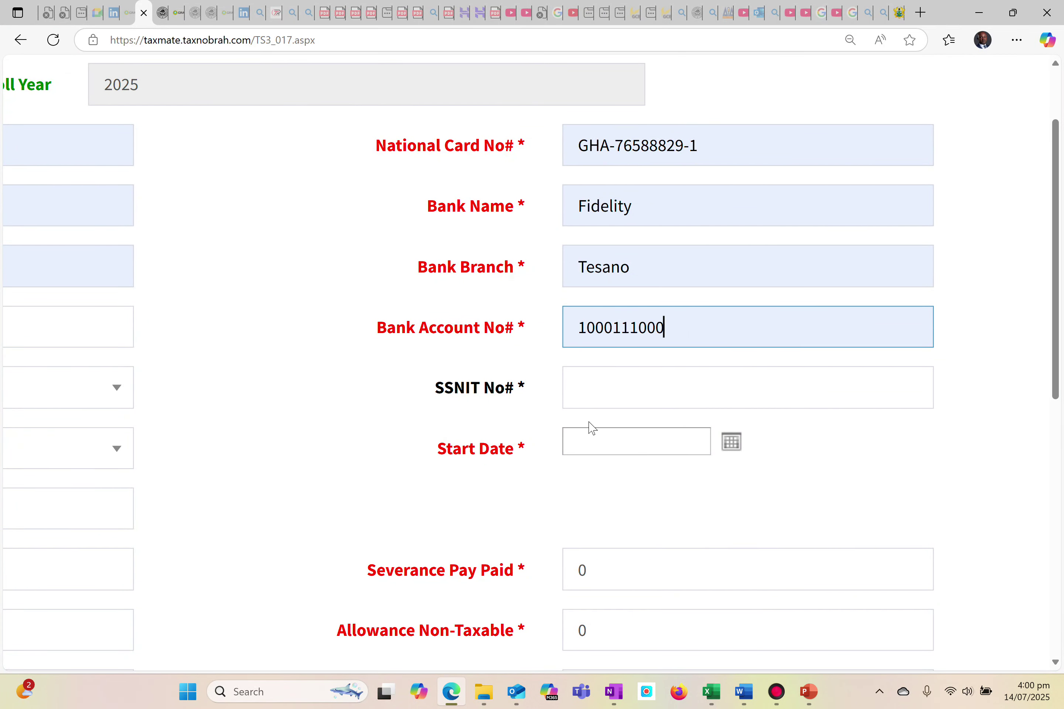
pyautogui.click(583, 396)
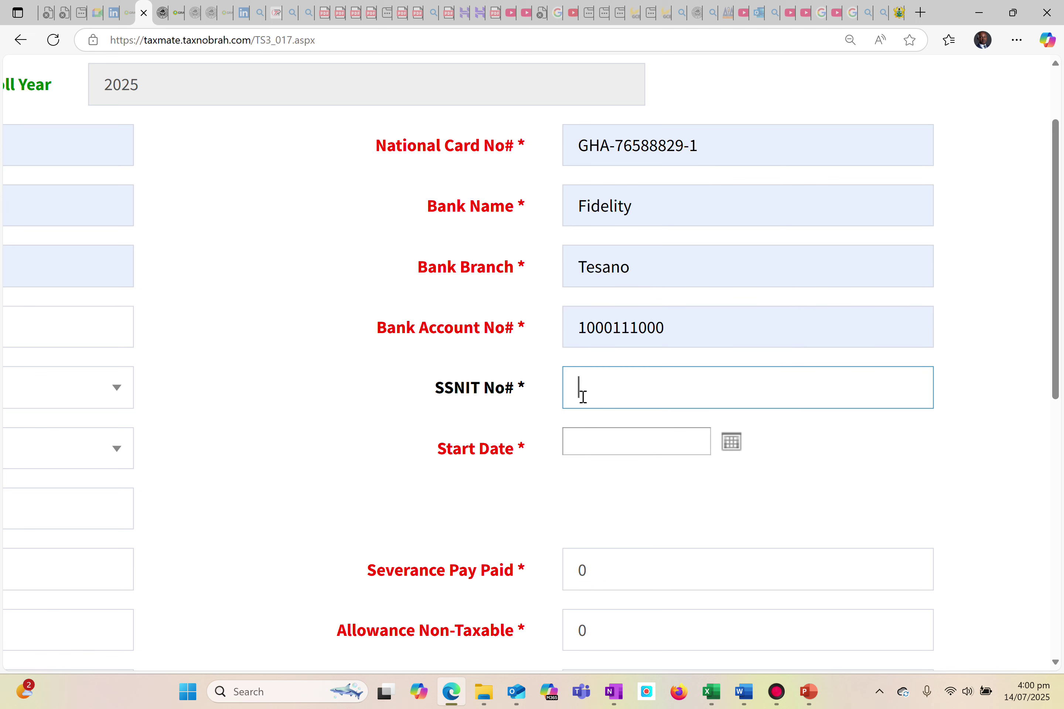
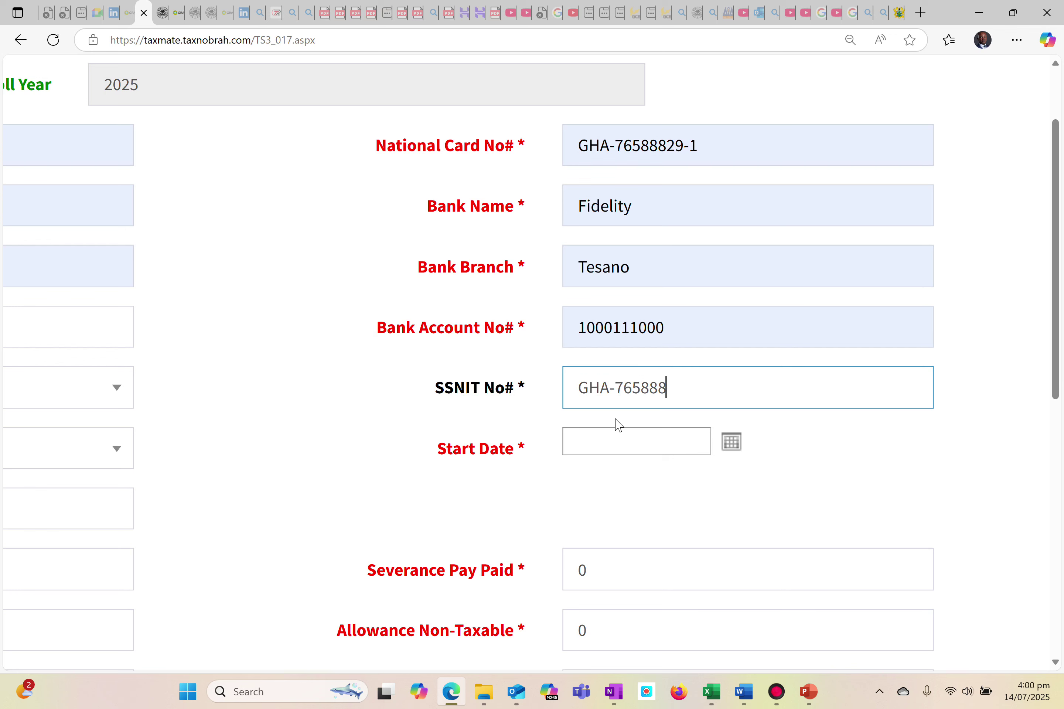
# Set the employee's start date to 2018-Jan-31.
pyautogui.click(733, 442)
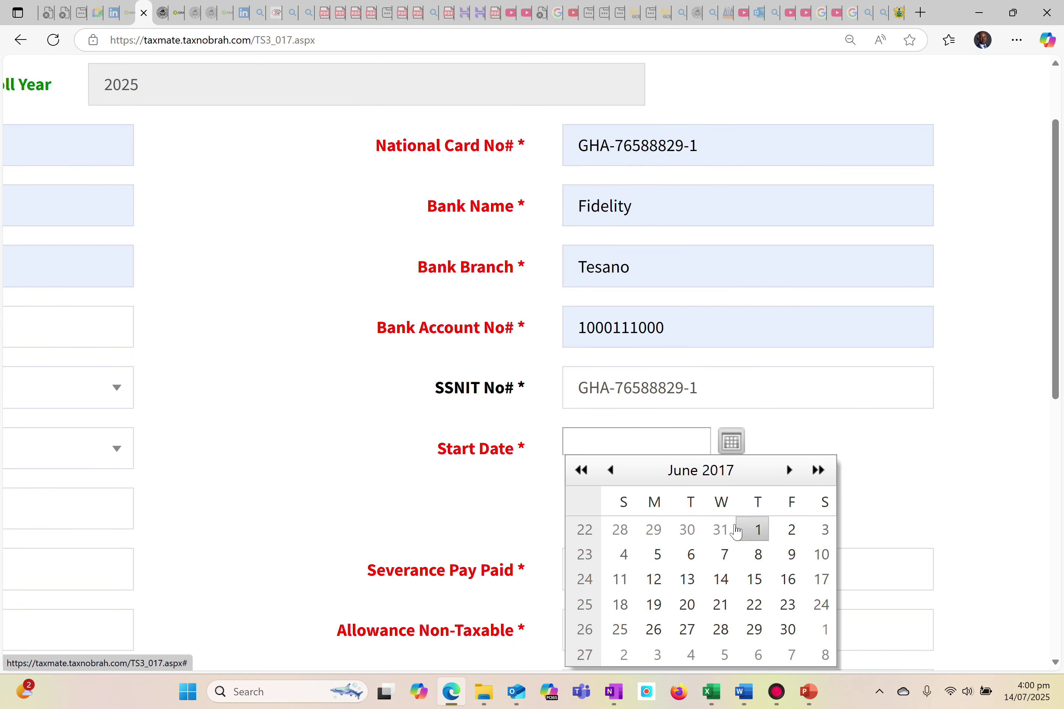
pyautogui.click(791, 471)
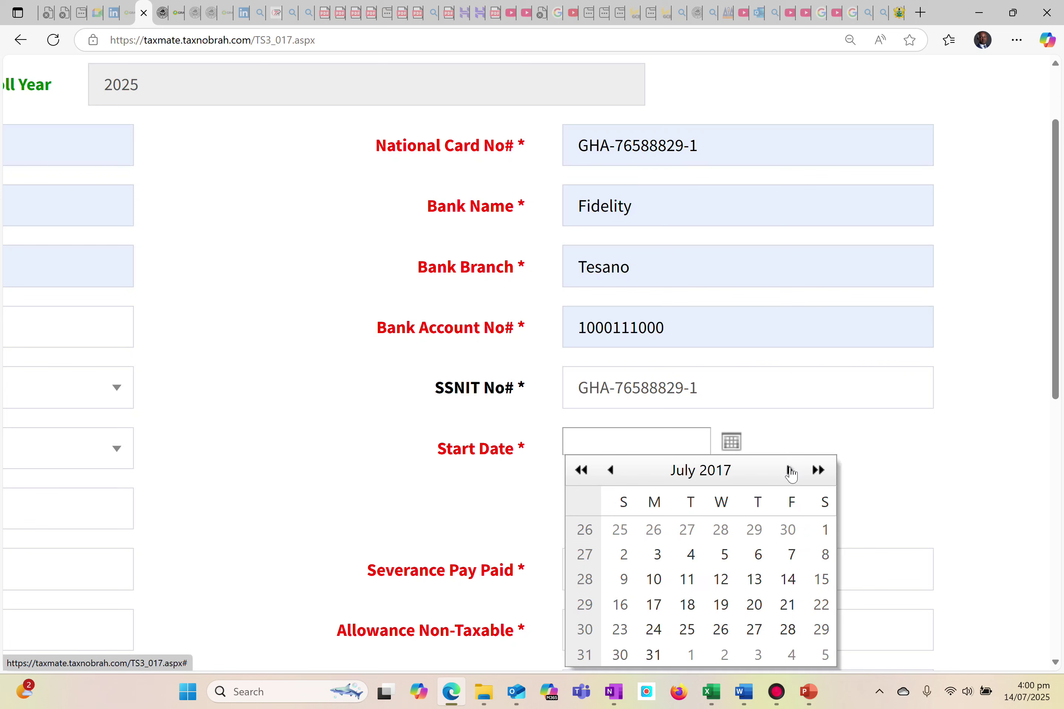
pyautogui.click(791, 472)
pyautogui.click(790, 472)
pyautogui.click(791, 471)
pyautogui.click(790, 471)
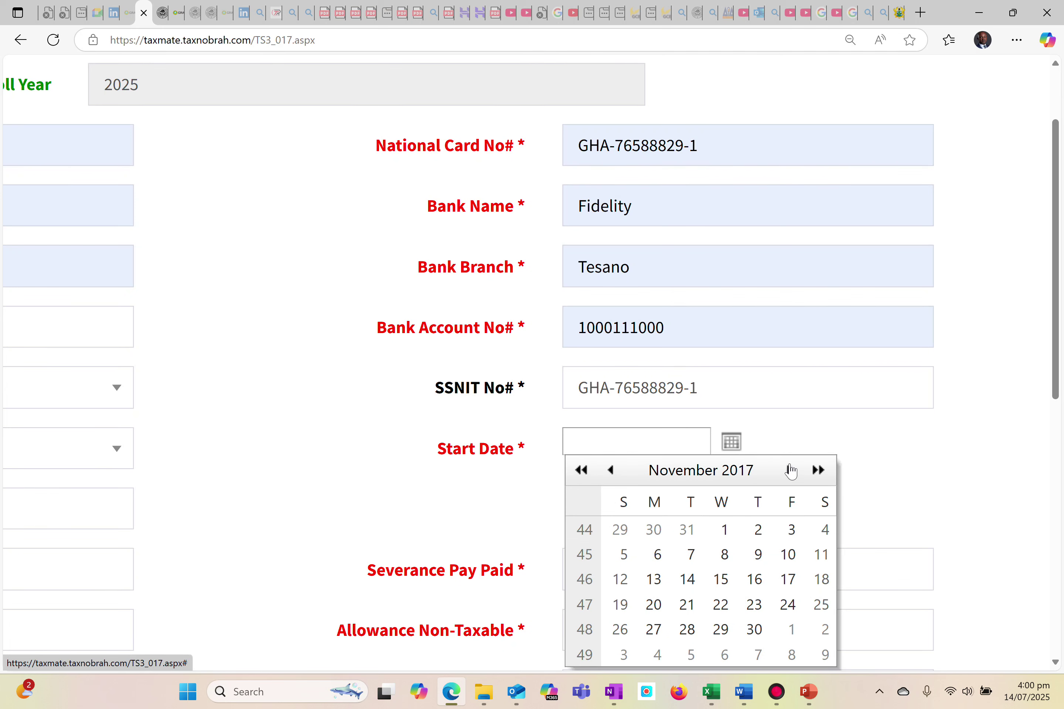
pyautogui.click(791, 472)
pyautogui.click(791, 472)
pyautogui.click(791, 472)
pyautogui.click(721, 531)
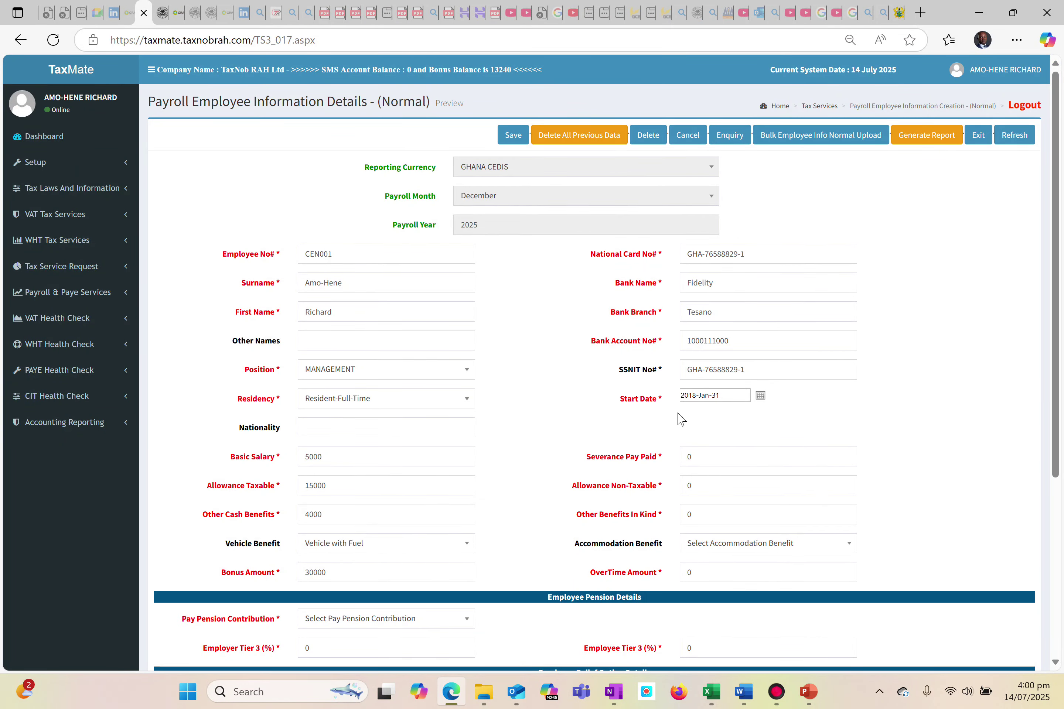
# Set the severance pay paid to 50000.
pyautogui.click(699, 454)
pyautogui.keyDown('ctrl'); pyautogui.scroll(5, 699, 453); pyautogui.keyUp('ctrl')
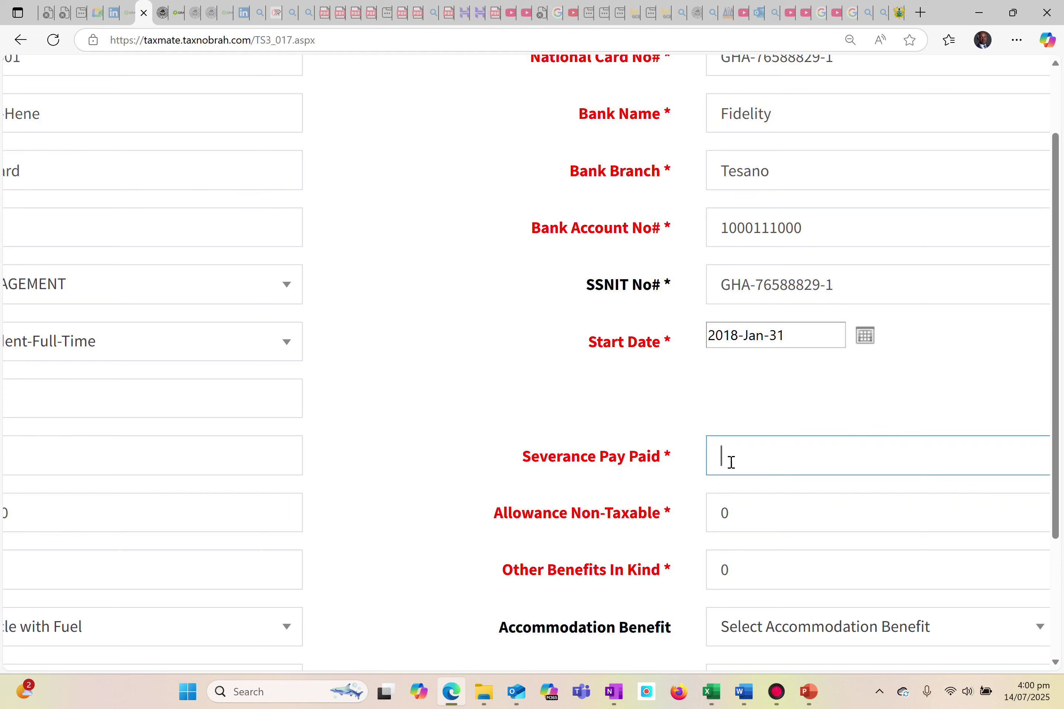
pyautogui.write('50000')
# Set the non-taxable allowance to 1000 and the other benefits in kind to 25000.
pyautogui.click(751, 507)
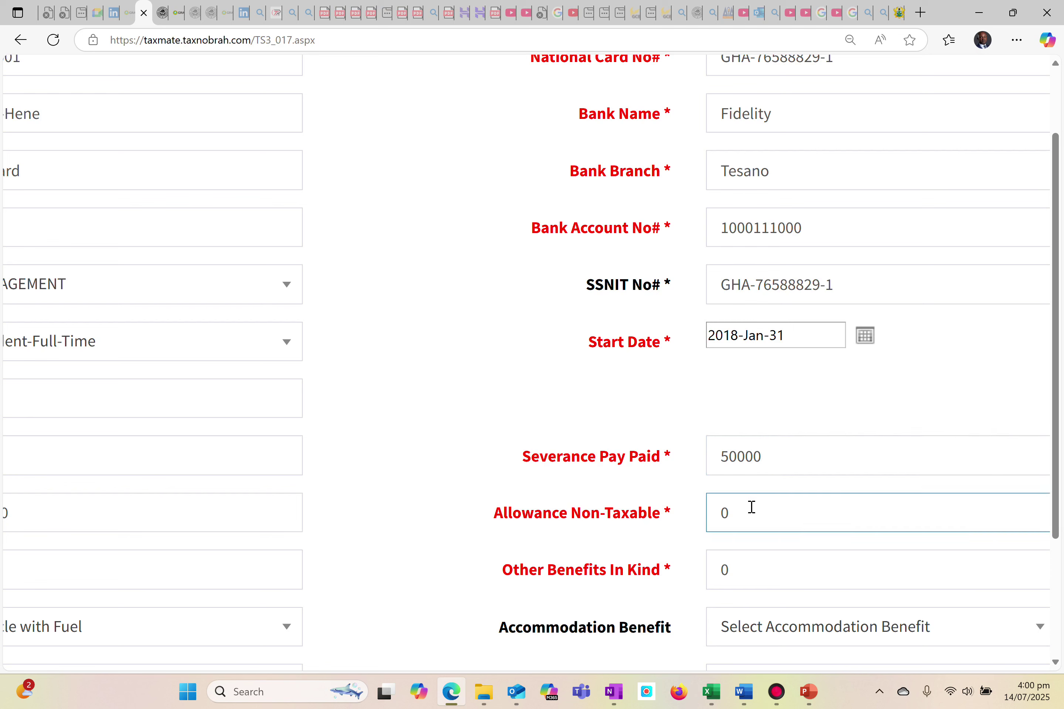
pyautogui.press('BackSpace')
pyautogui.write('1000')
pyautogui.click(759, 577)
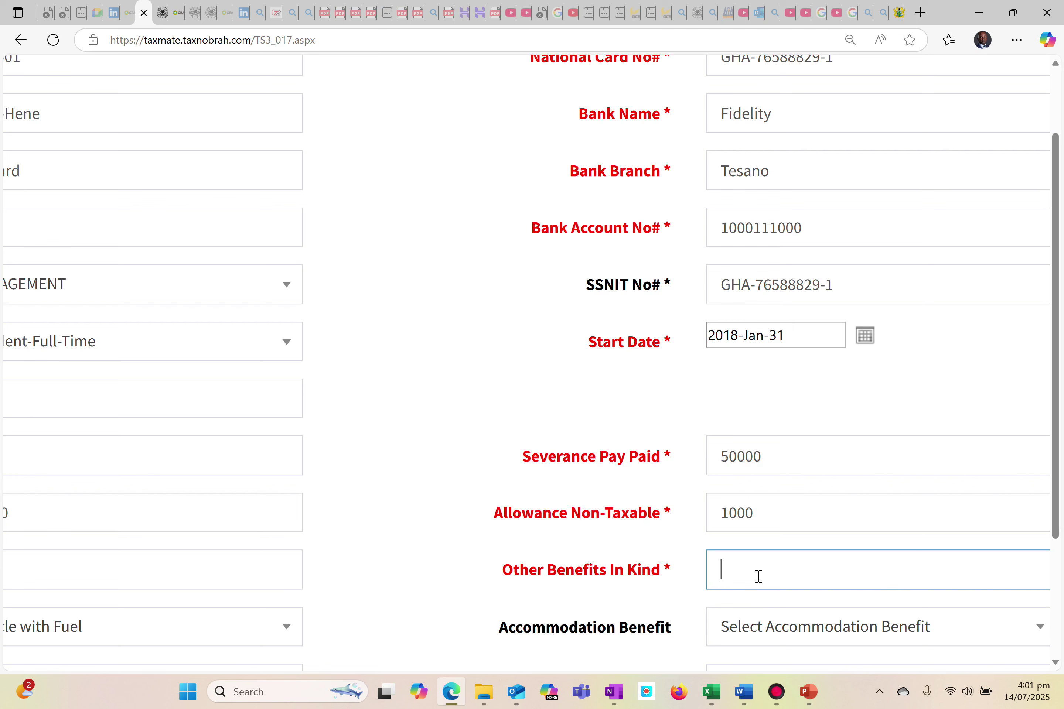
pyautogui.write('25000')
# Choose Accommodation with Furnishing as the accommodation benefit and set the overtime amount to 5000.
pyautogui.scroll(-5, 820, 595)
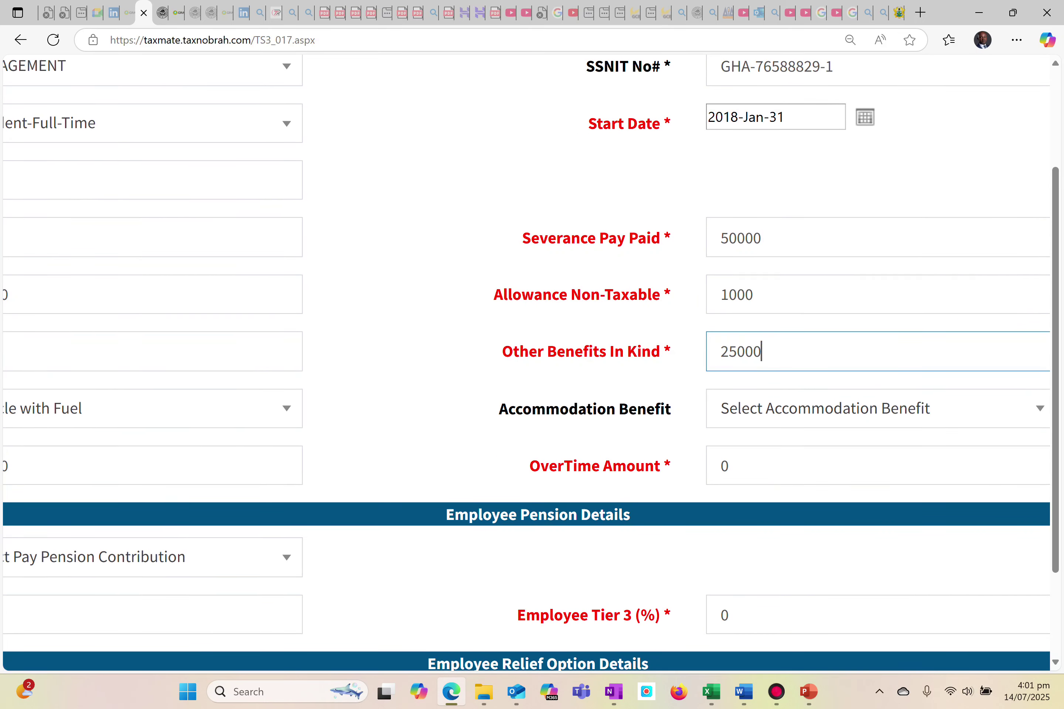
pyautogui.click(800, 425)
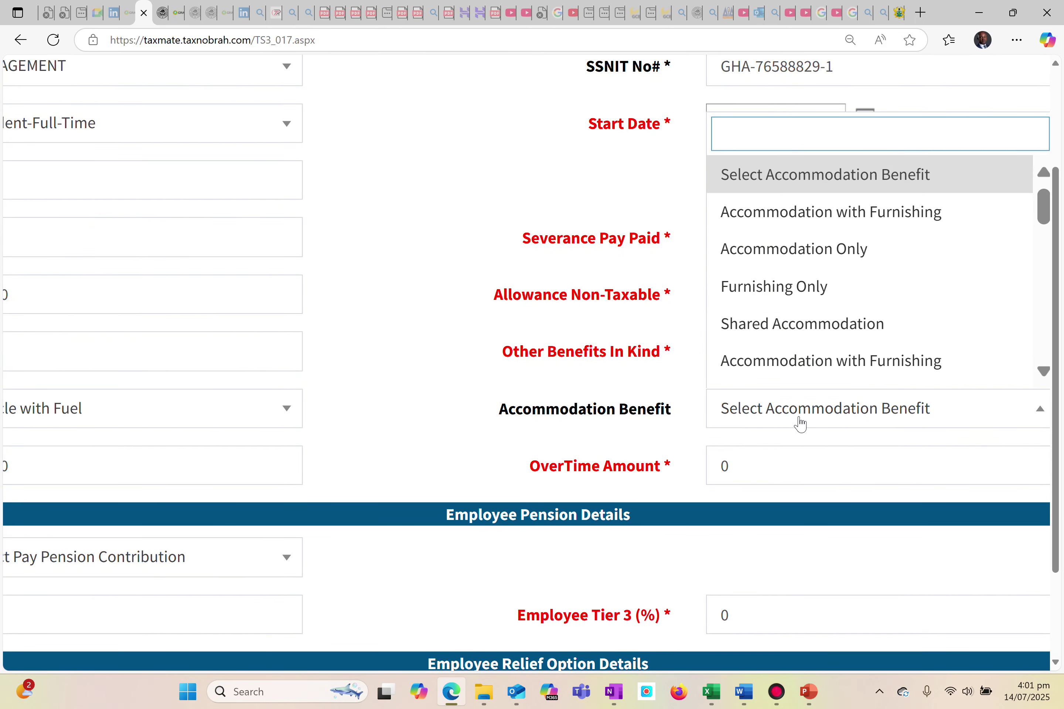
pyautogui.click(760, 225)
pyautogui.click(735, 469)
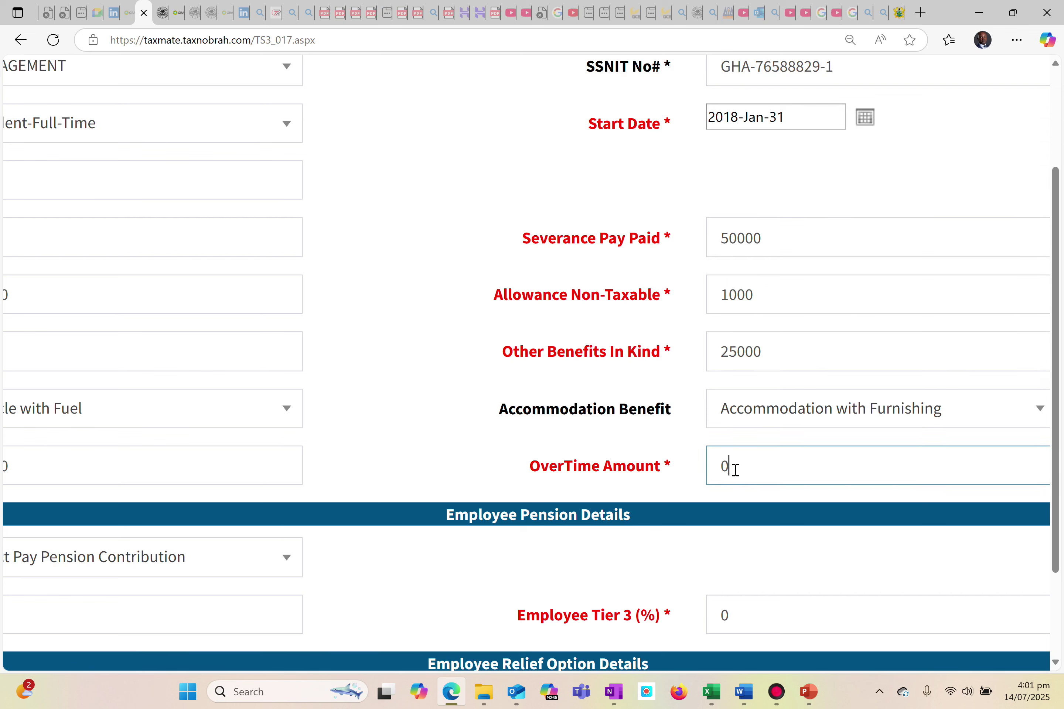
pyautogui.press('BackSpace')
pyautogui.write('5000')
pyautogui.click(570, 567)
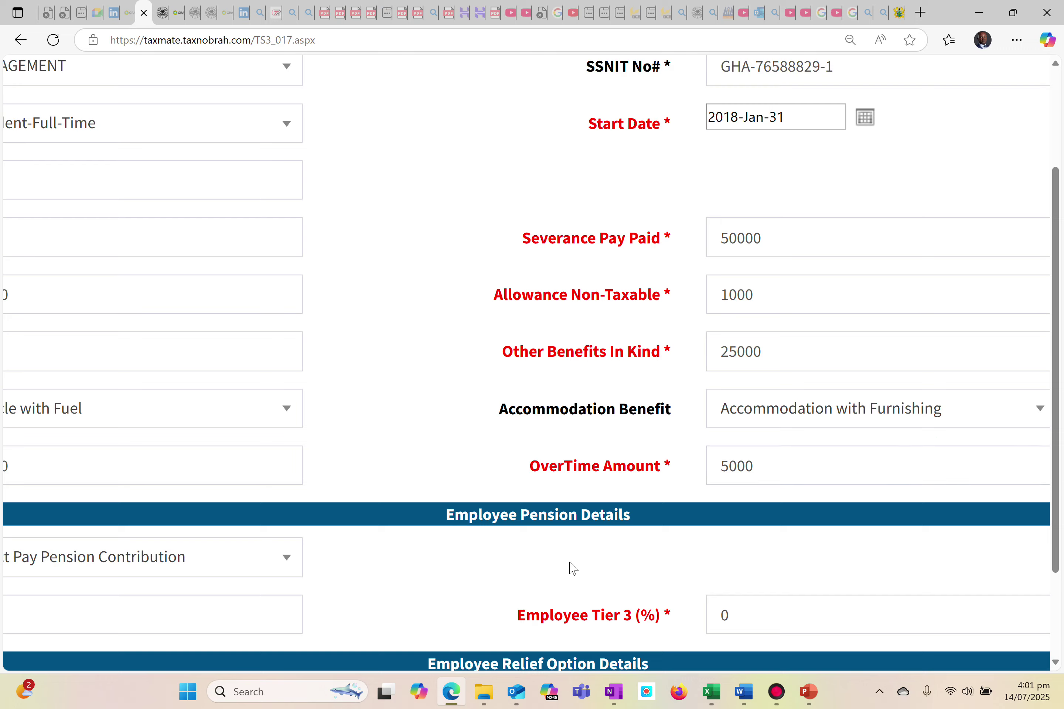
# Set Pay Pension Contribution to Yes and the employer Tier 3 rate to 15%.
pyautogui.scroll(-2, 570, 568)
pyautogui.scroll(-1, 571, 567)
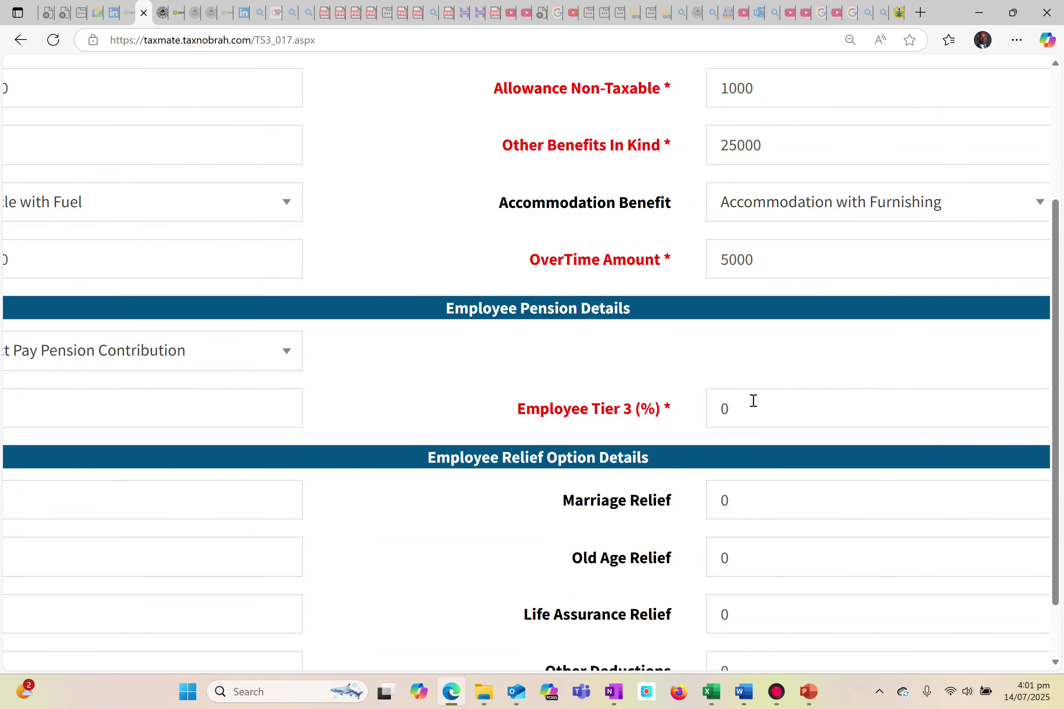
pyautogui.hscroll(-6, 256, 435)
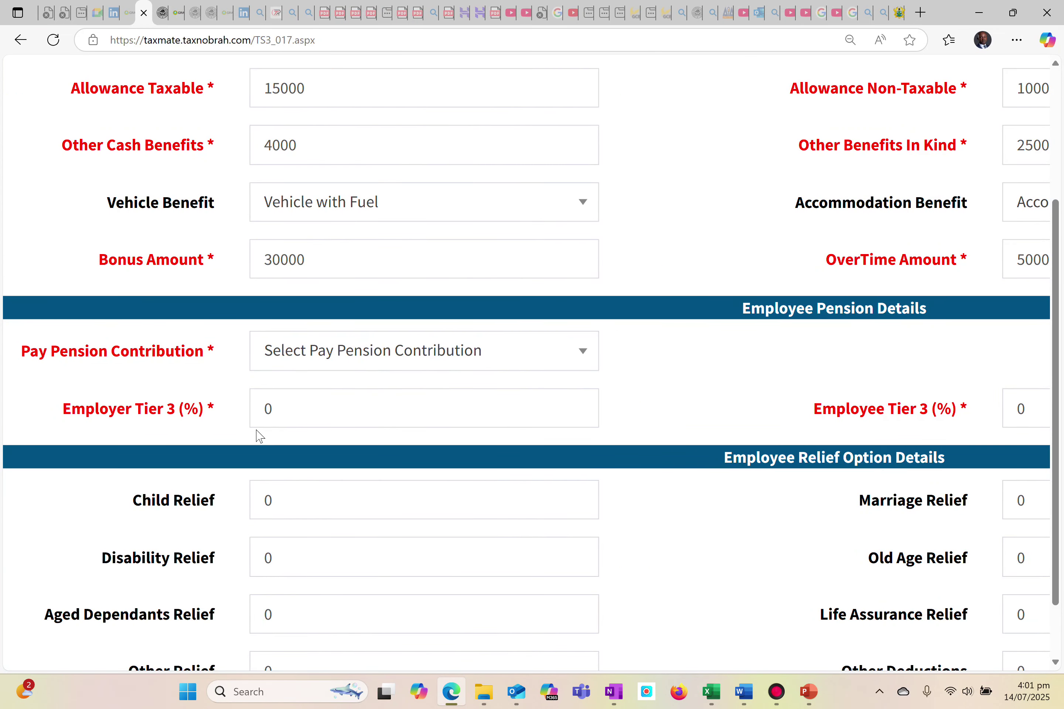
pyautogui.click(362, 357)
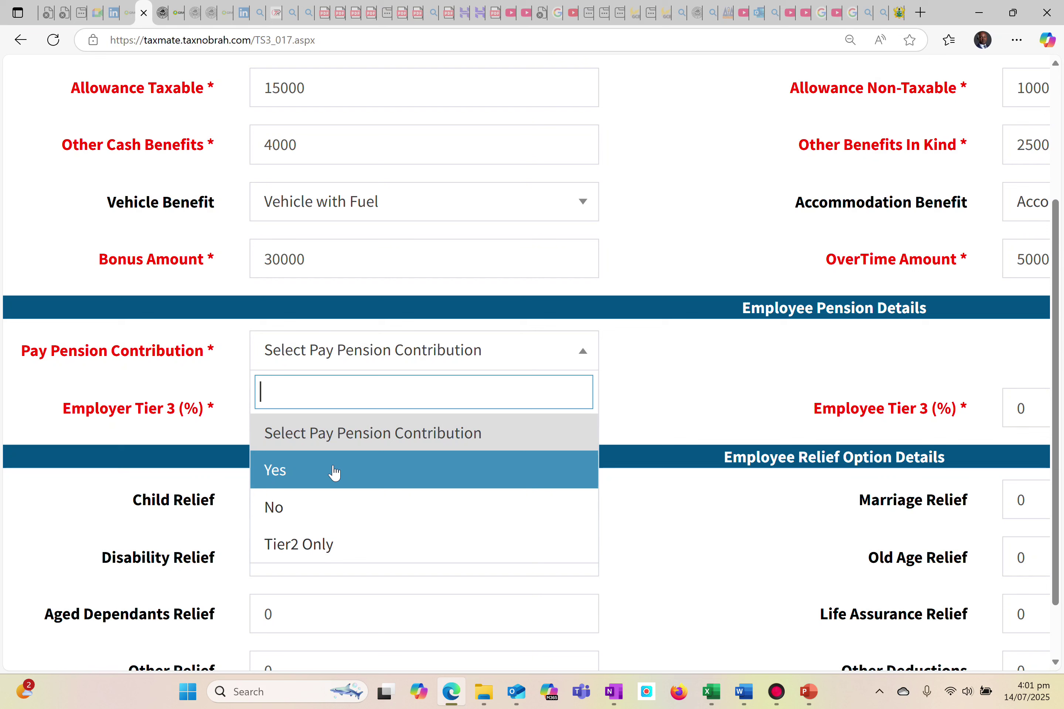
pyautogui.click(334, 473)
pyautogui.click(324, 424)
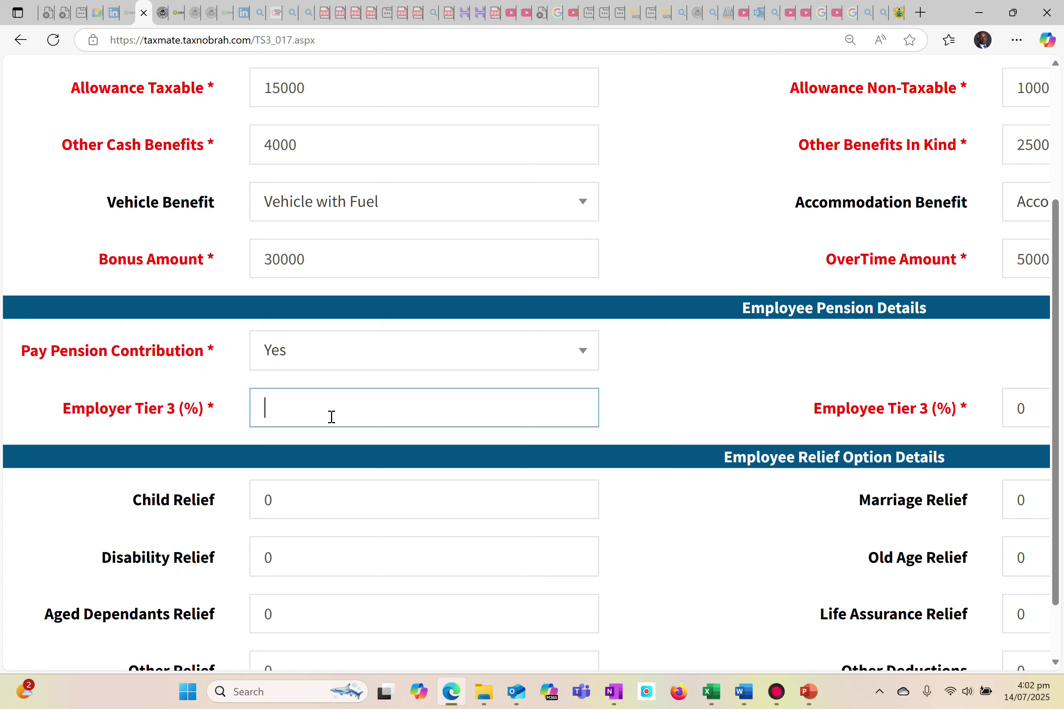
pyautogui.write('15')
# Set the employee Tier 3 rate to 10% in the pension details.
pyautogui.hscroll(1, 932, 464)
pyautogui.hscroll(3, 1032, 404)
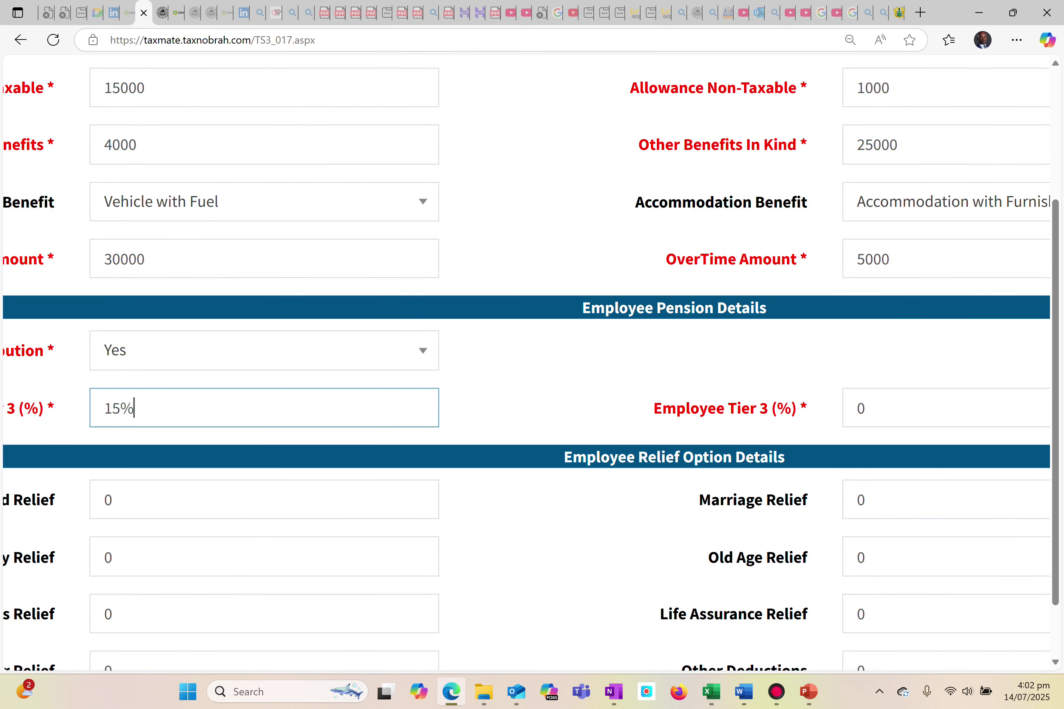
pyautogui.click(908, 421)
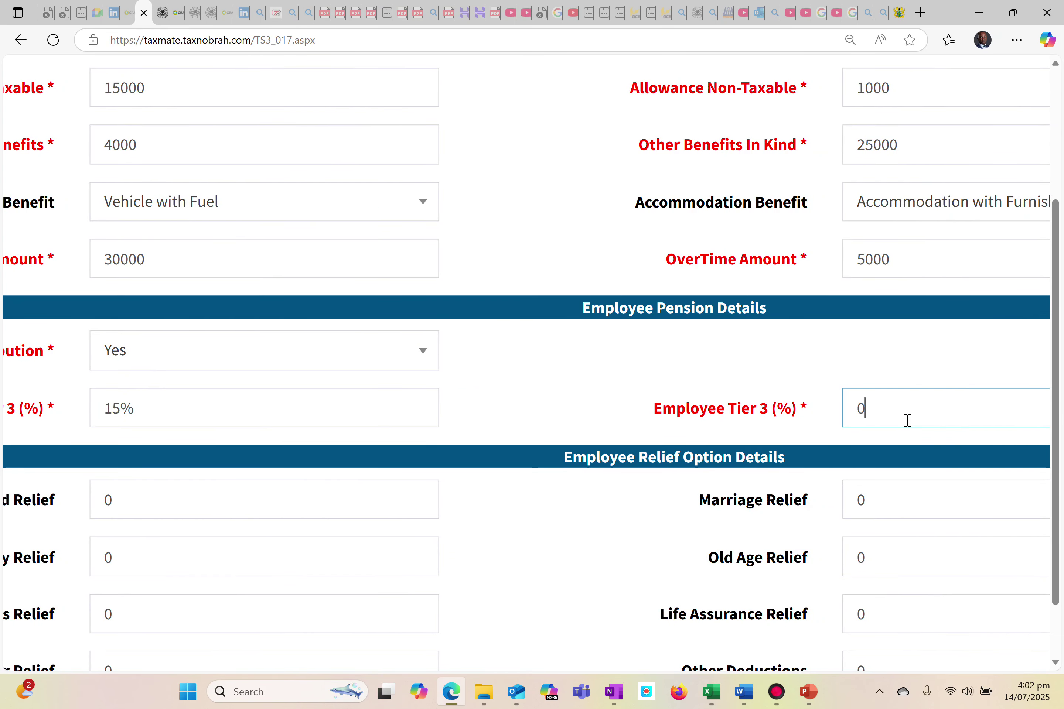
pyautogui.press('BackSpace')
pyautogui.write('10%')
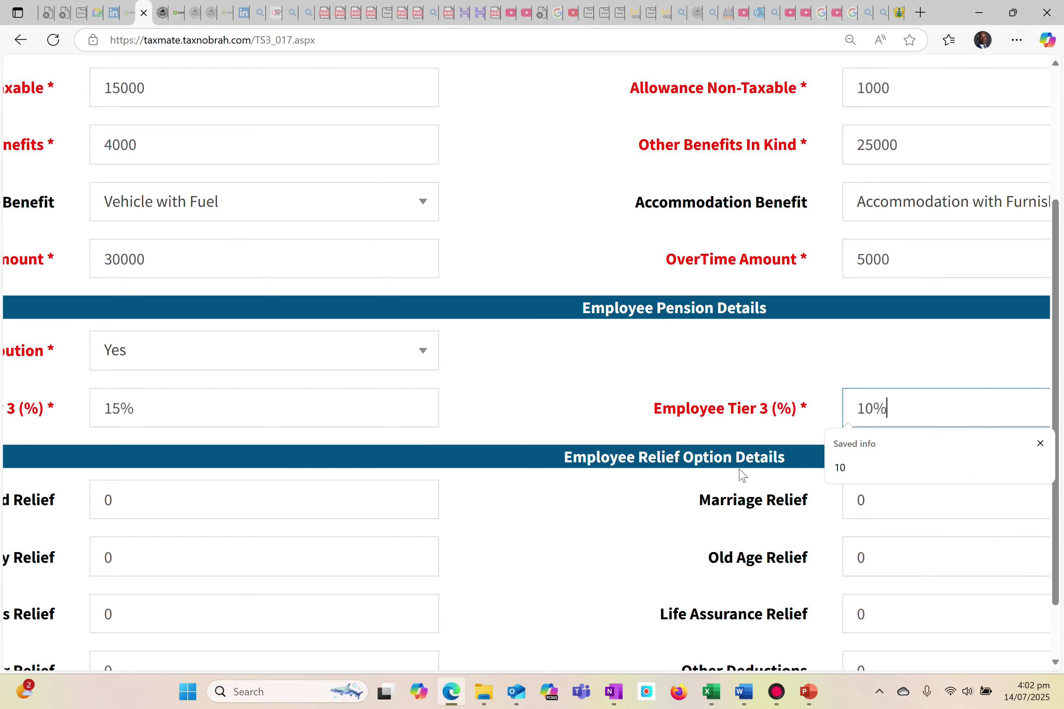
pyautogui.hscroll(-5, 705, 489)
pyautogui.scroll(-4, 668, 506)
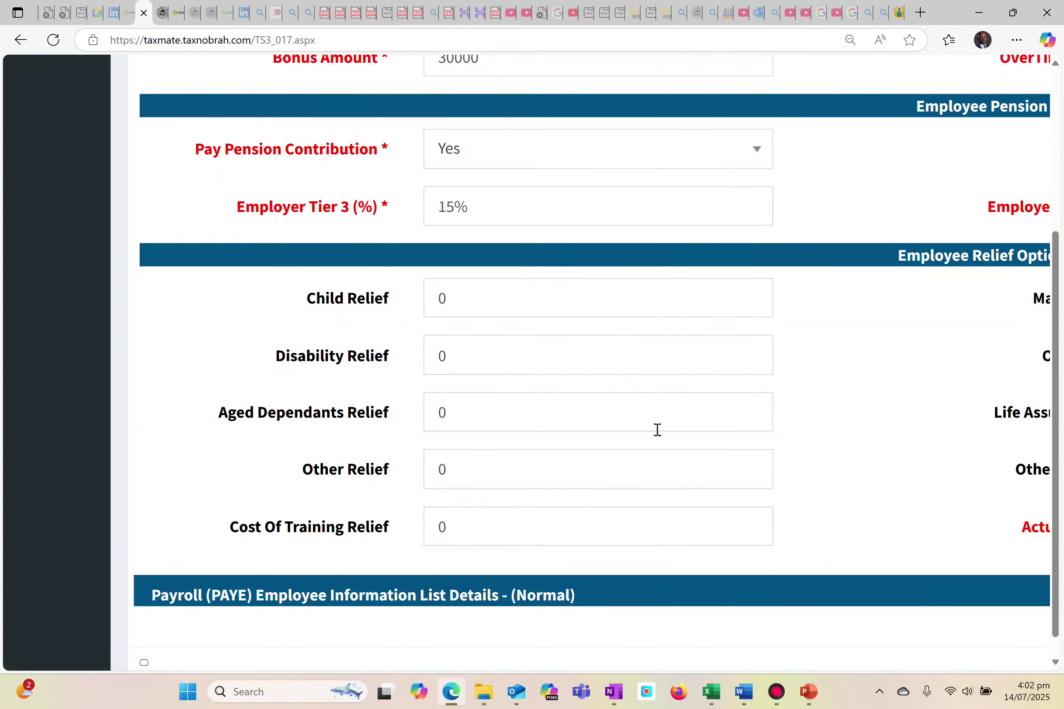